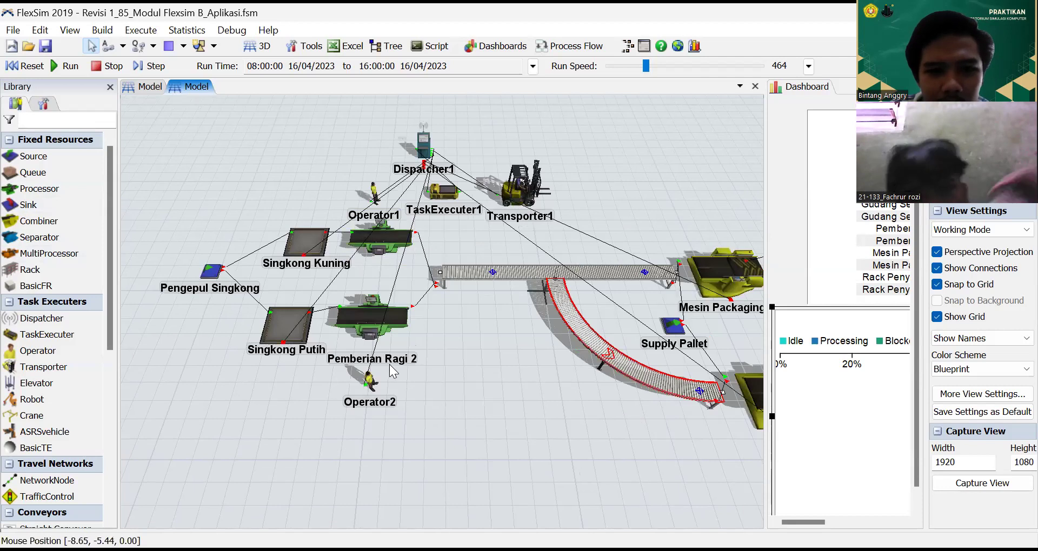
Examine the model layout from the Pengepul Singkong source along the conveyors and packaging machines to the storage racks and ASRS vehicle.
scroll(387, 316, "up", 2)
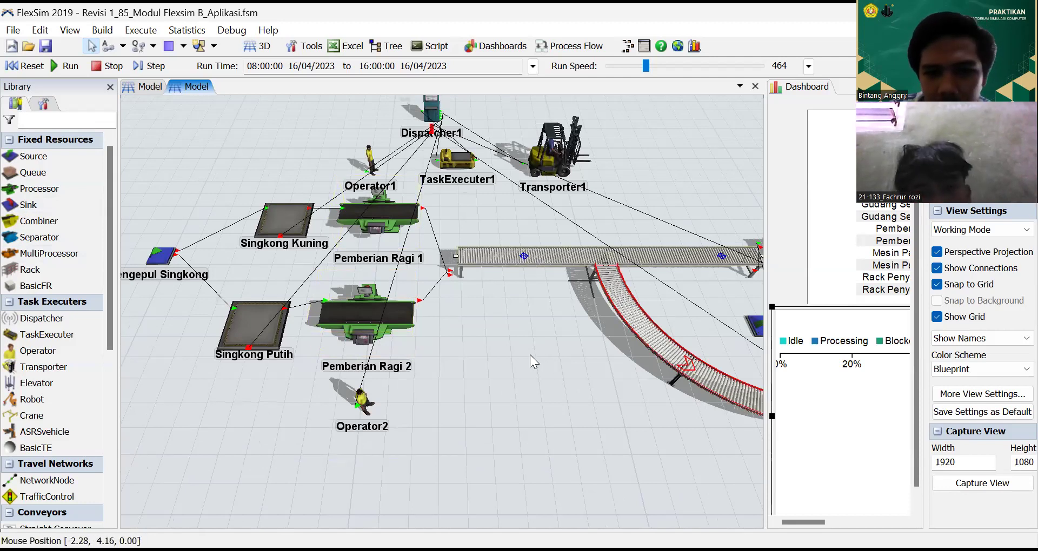
left_click_drag(529, 355, 369, 348)
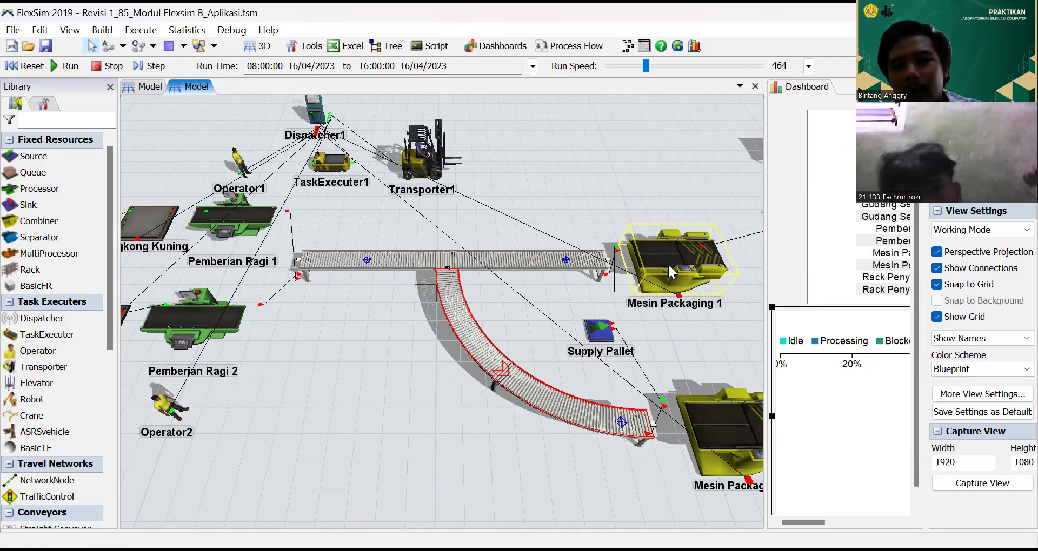
left_click_drag(725, 335, 315, 217)
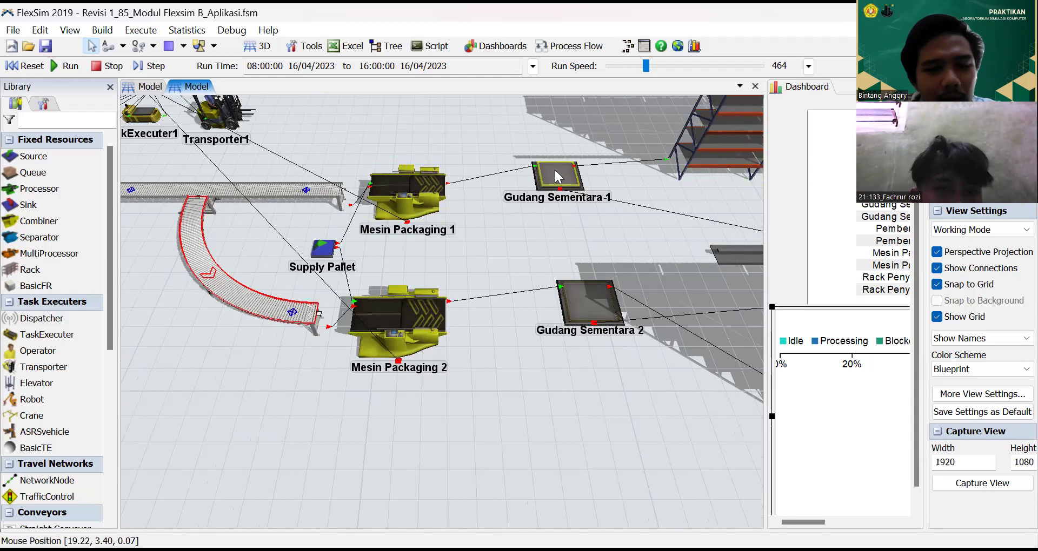
right_click_drag(646, 220, 618, 187)
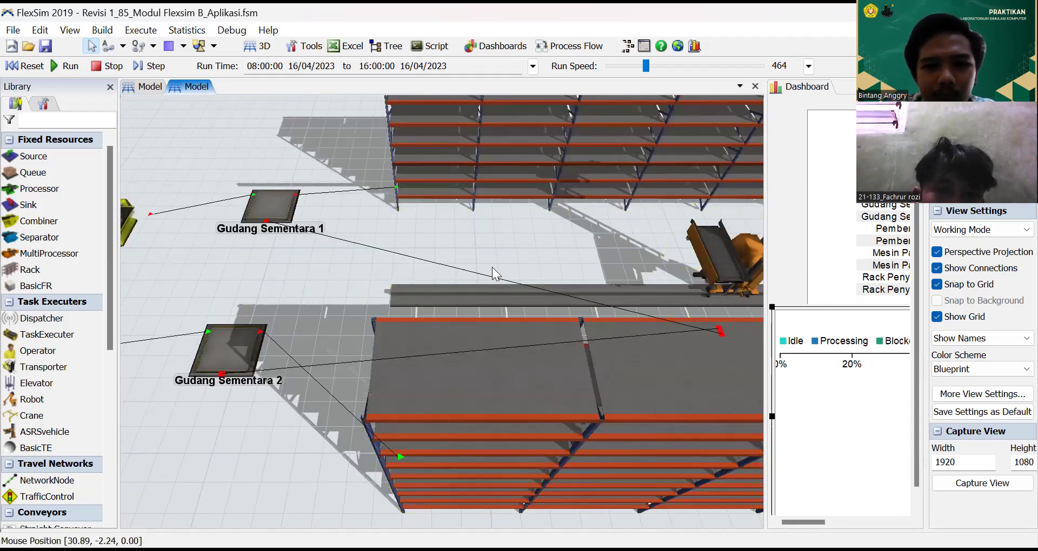
left_click_drag(590, 255, 429, 233)
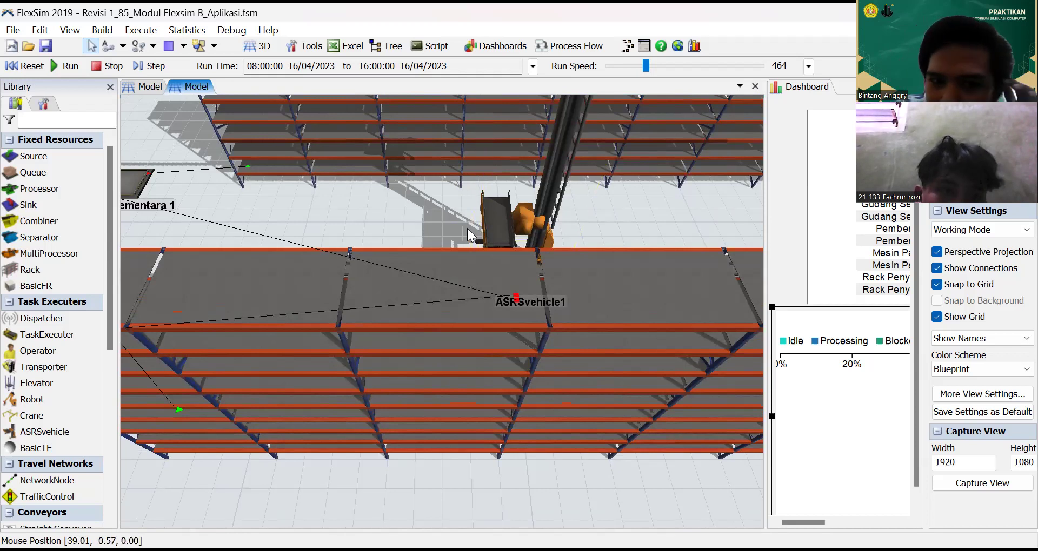
left_click_drag(258, 218, 553, 228)
mouse_move(271, 241)
left_mouse_down()
mouse_move(358, 247)
mouse_move(541, 307)
left_mouse_up()
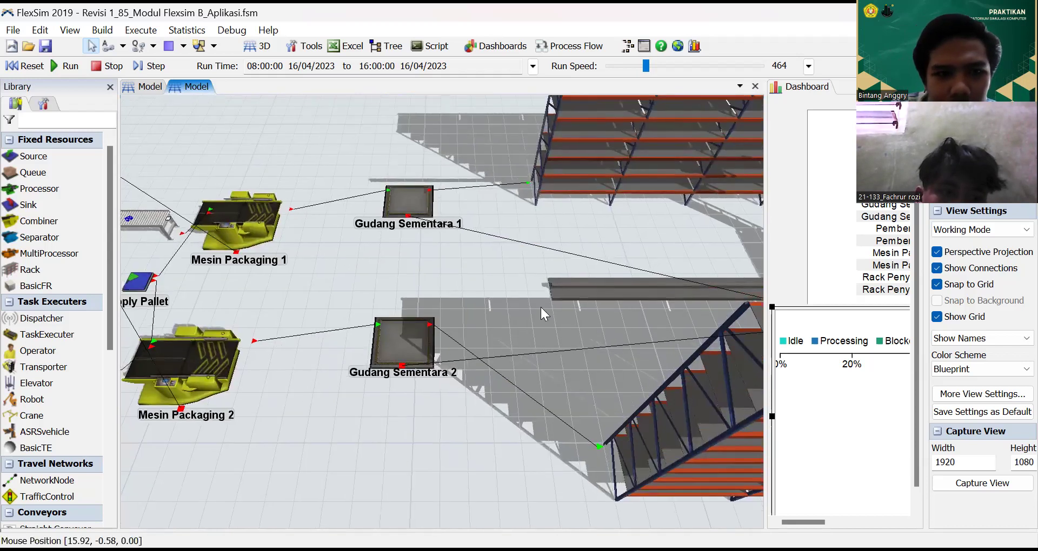
left_click_drag(238, 243, 562, 262)
left_click_drag(256, 239, 471, 253)
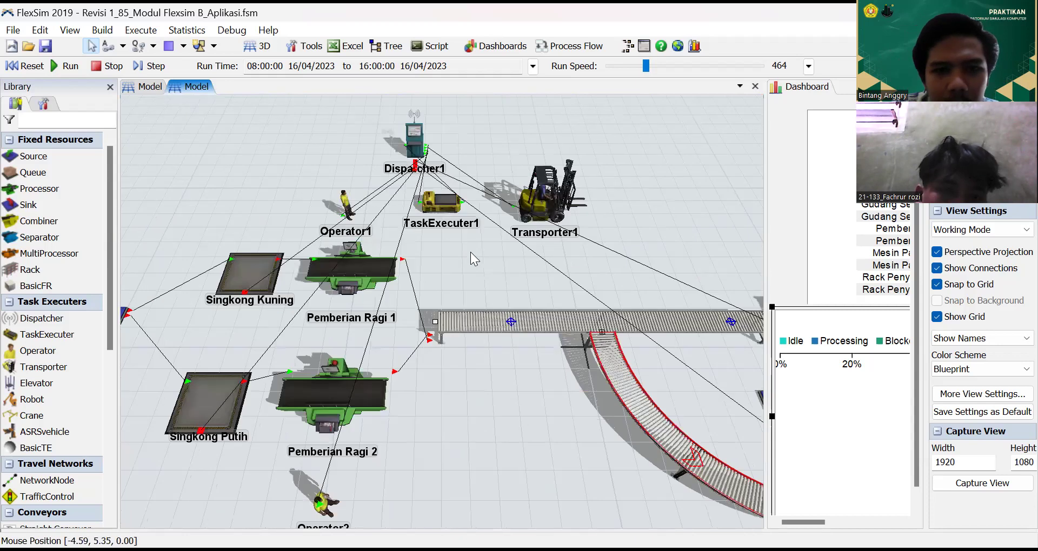
left_click_drag(652, 233, 422, 216)
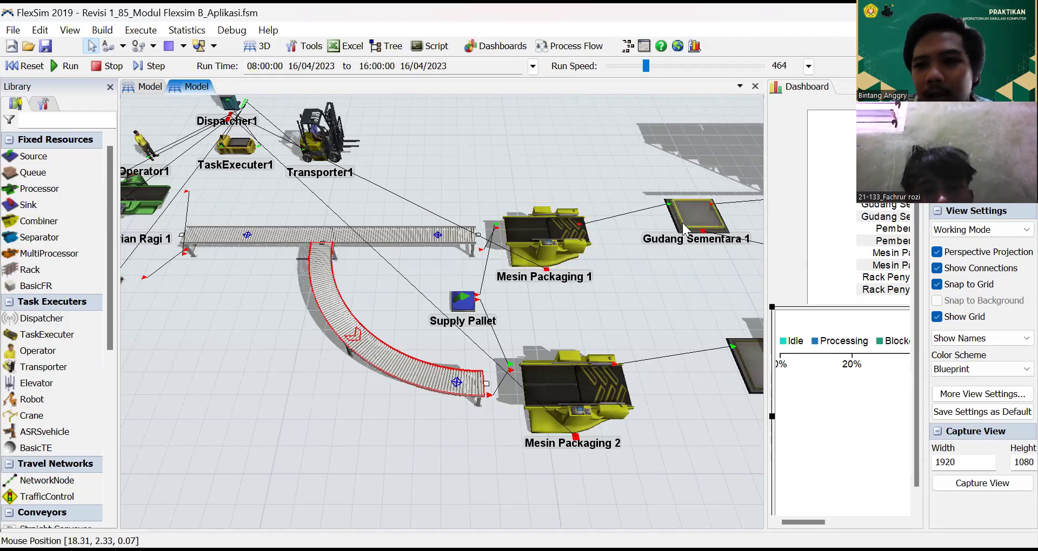
scroll(290, 321, "up", 5)
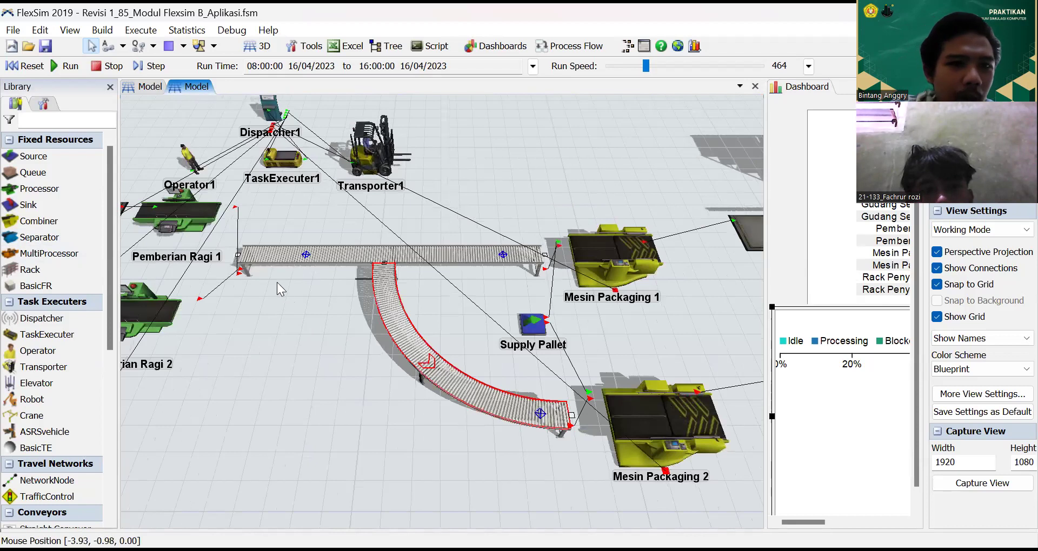
left_click_drag(286, 183, 509, 259)
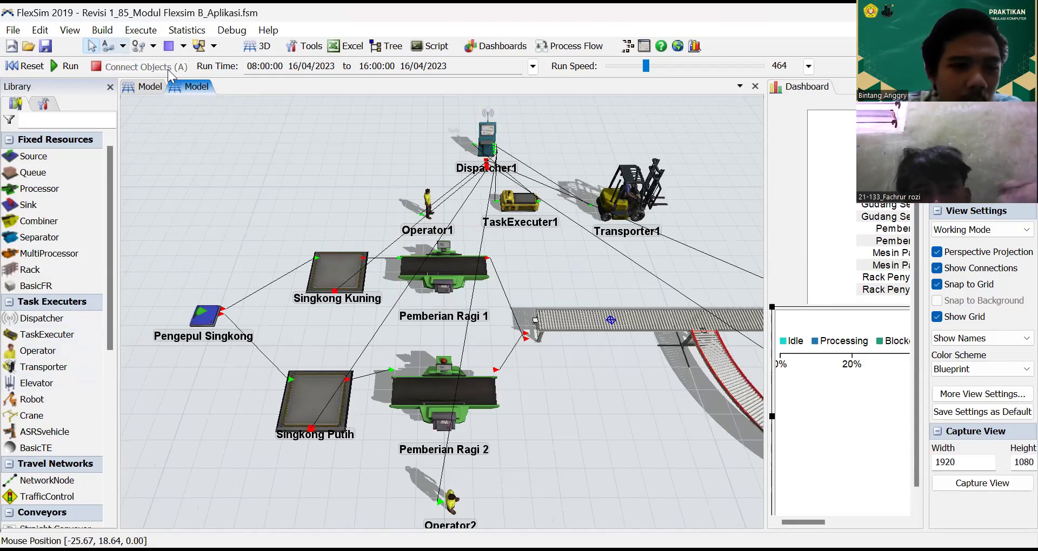
left_click_drag(654, 453, 388, 372)
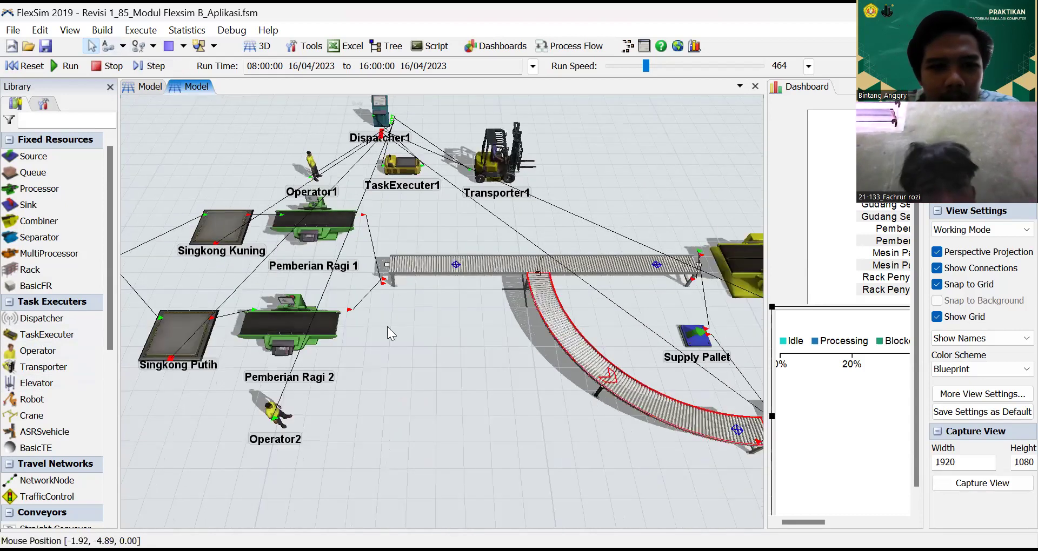
left_click_drag(427, 241, 593, 268)
Review the full process time expression in the properties of the Pemberian Ragi 1 processor.
left_click(478, 251)
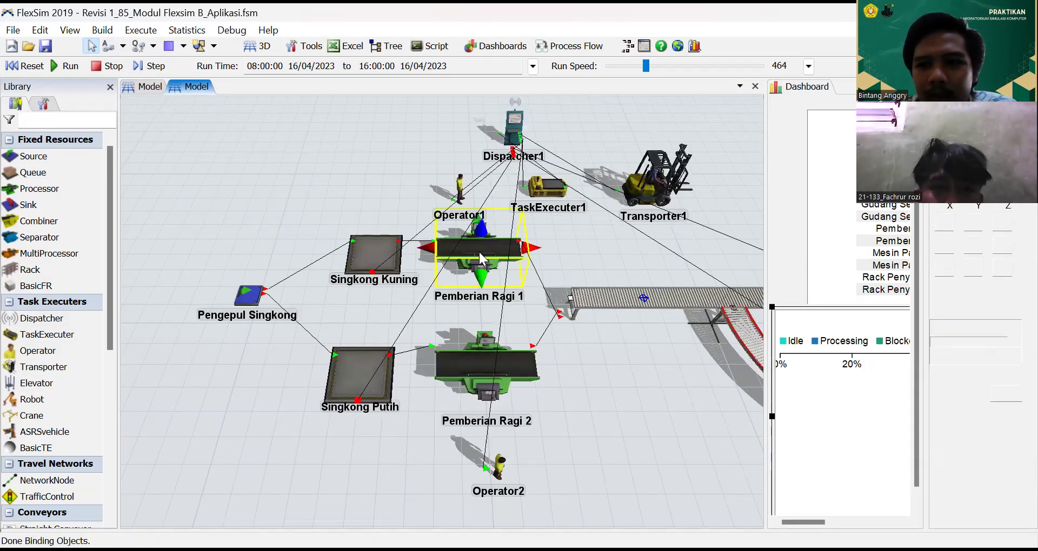
double_click(479, 260)
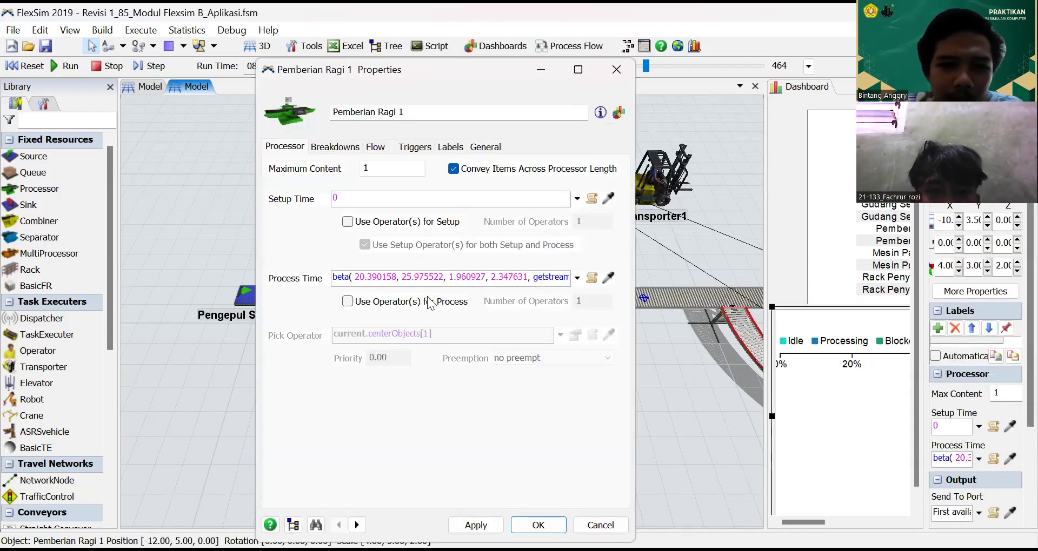
left_click(526, 276)
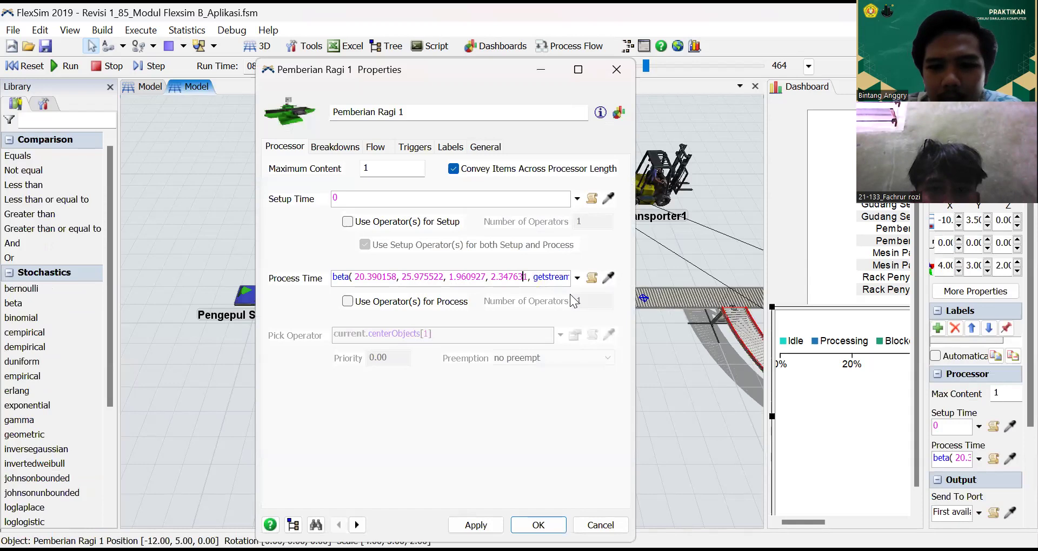
key("Right")
key("Right")
key("Right")
key("Right")
key("Right")
key("Right")
key("Right")
key("Right")
key("Right")
key("Right")
key("Right")
key("Right")
key("Right")
key("Right")
key("Right")
key("Right")
key("Right")
key("Right")
key("Right")
key("Right")
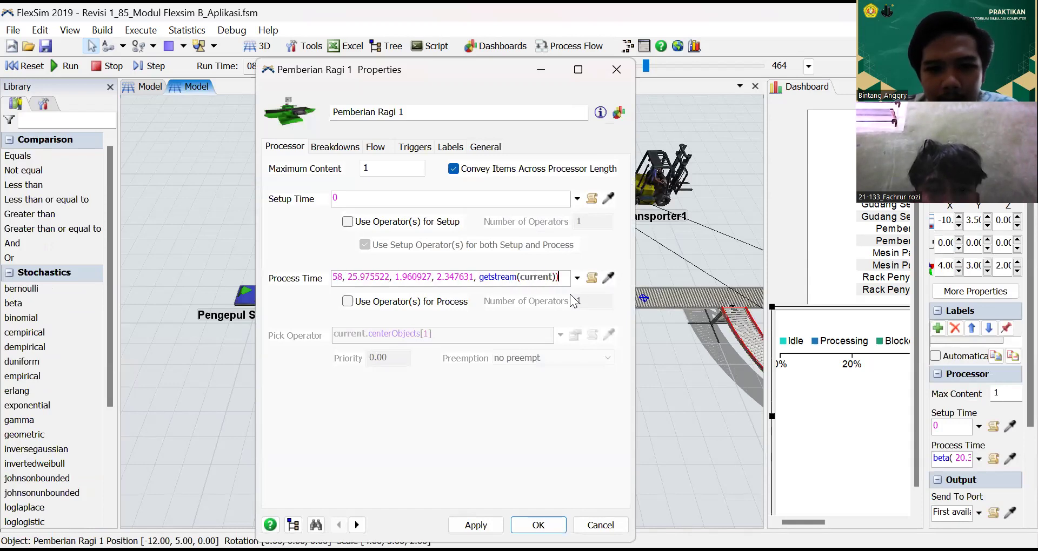
key("Left")
key("Left")
key("Left")
key("Left")
key("Left")
key("Left")
key("Left")
key("Left")
key("Left")
key("Left")
key("Left")
key("Left")
key("Left")
key("Left")
key("Left")
key("Left")
key("Left")
key("Left")
key("Left")
key("Left")
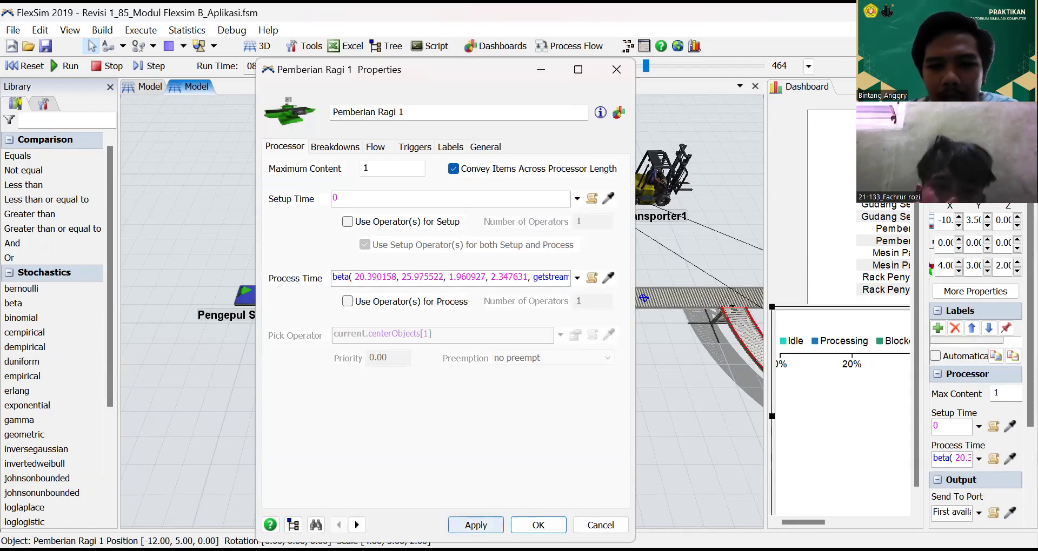
left_click(559, 525)
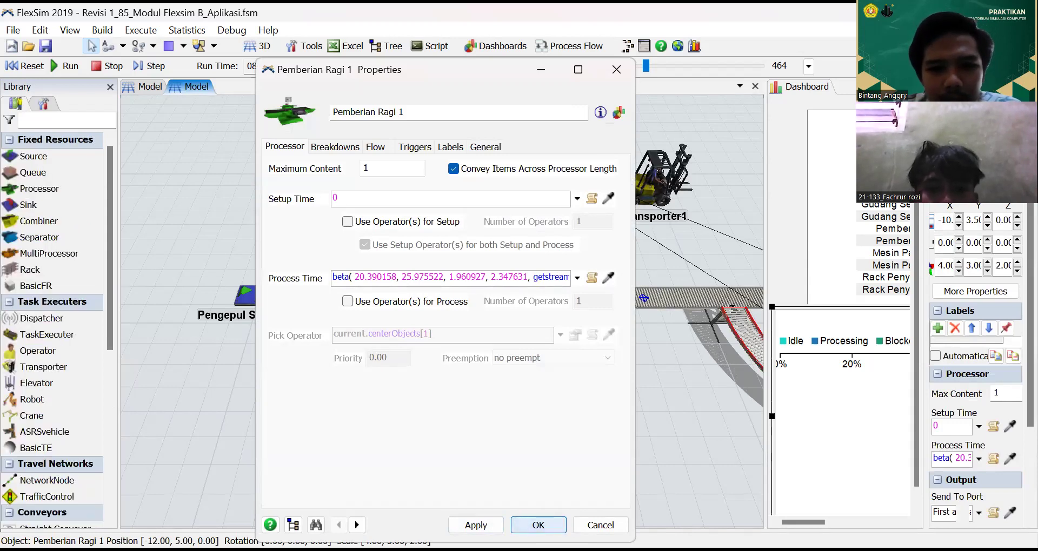
Review the process time distribution in the properties of the Pemberian Ragi 2 processor.
left_click(468, 365)
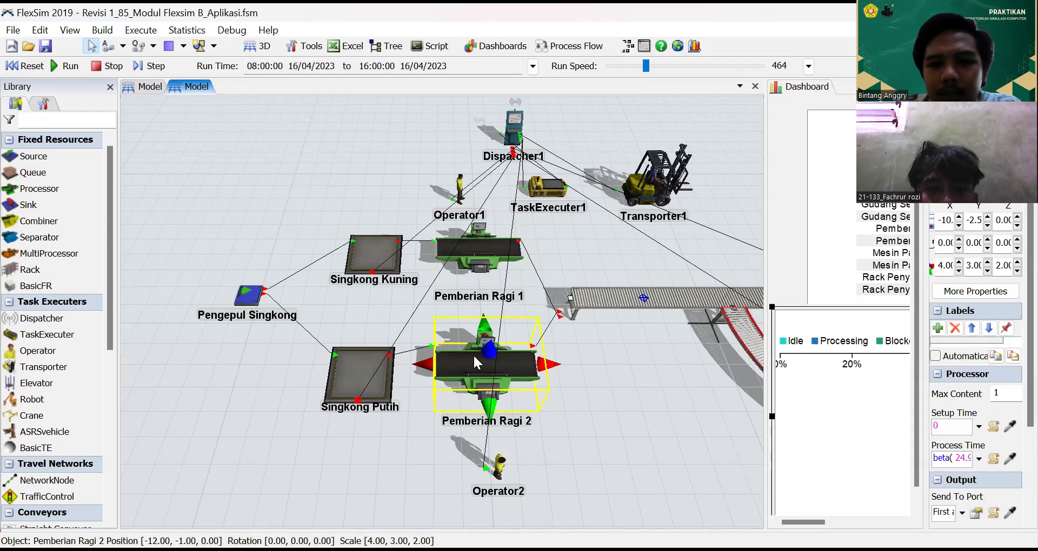
double_click(474, 355)
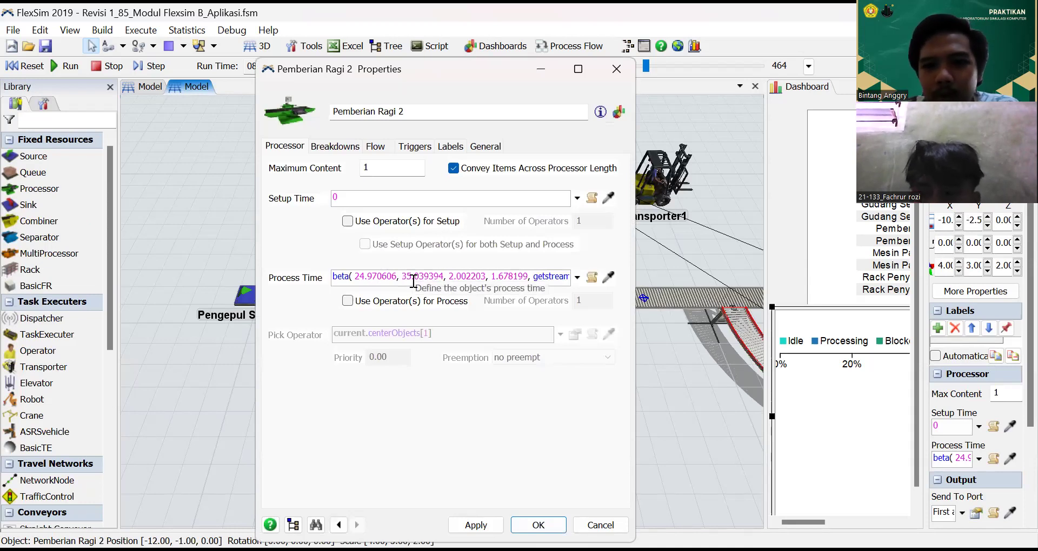
left_click(541, 523)
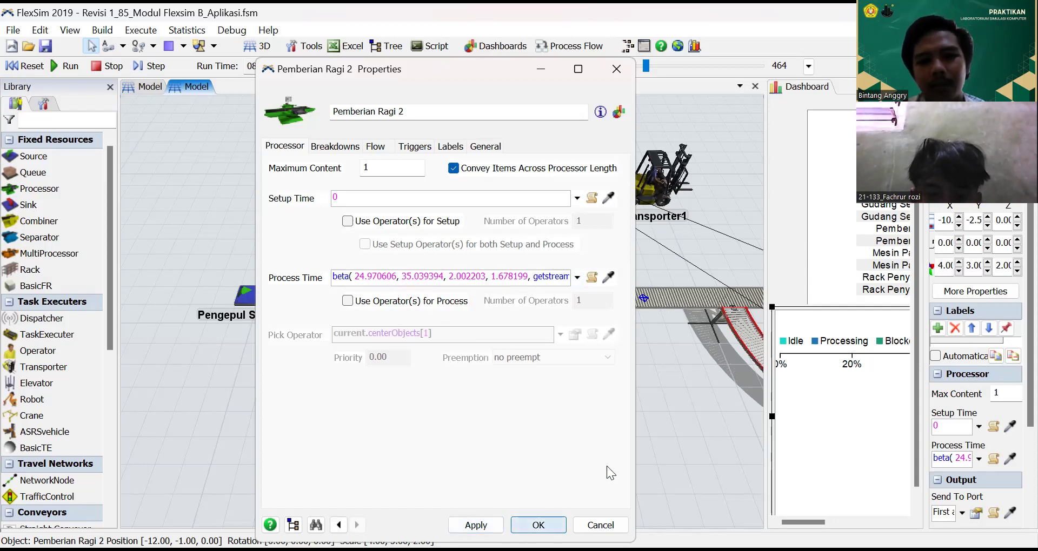
left_click(601, 525)
Review the process time and operator settings of the Mesin Packaging 2 combiner.
left_click_drag(685, 443, 348, 363)
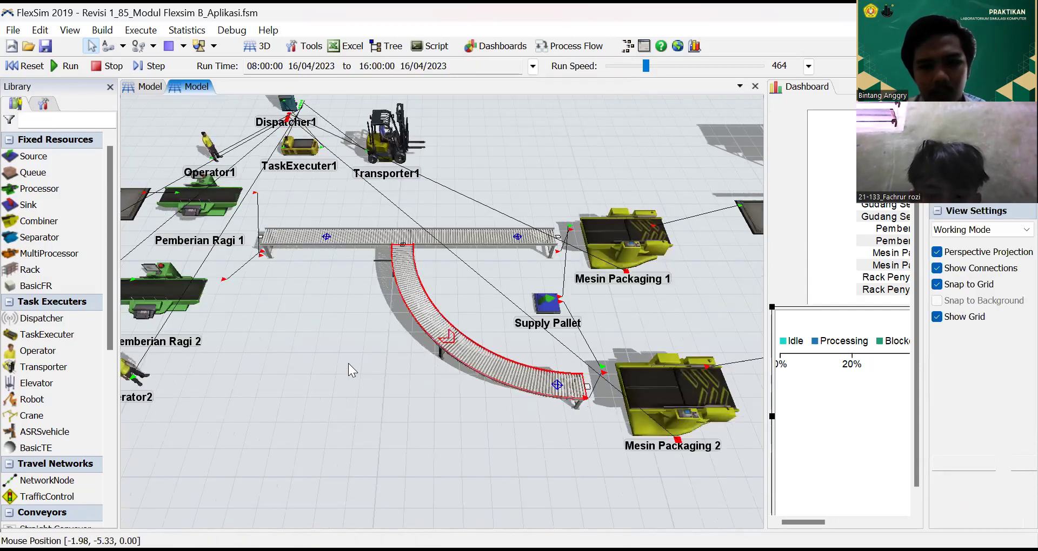
left_click(663, 404)
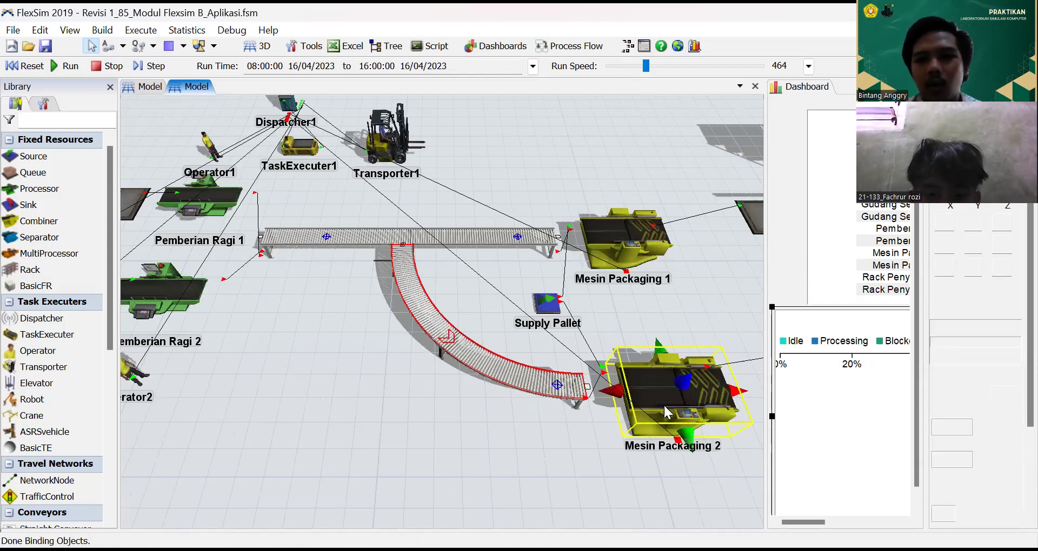
double_click(666, 401)
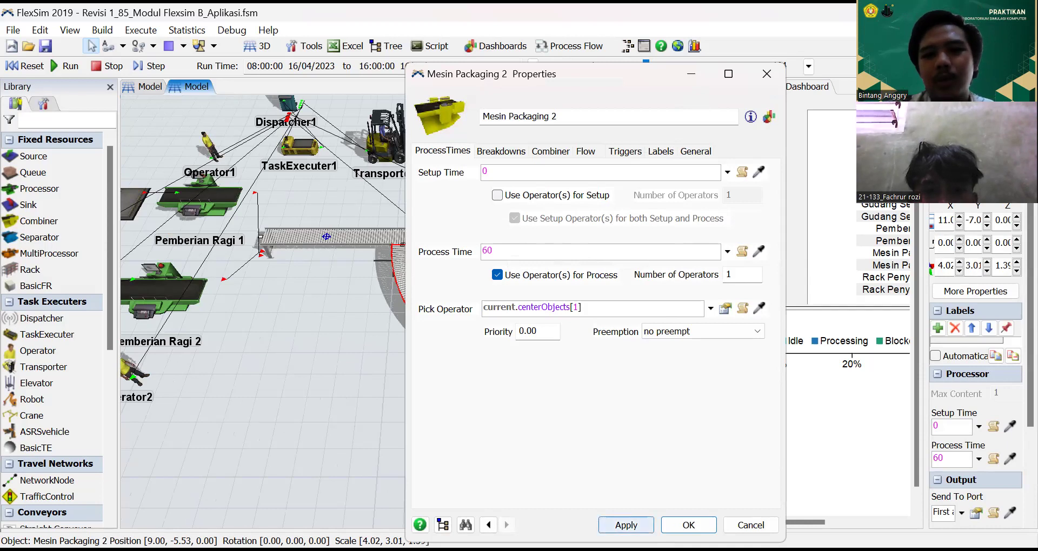
left_click(682, 523)
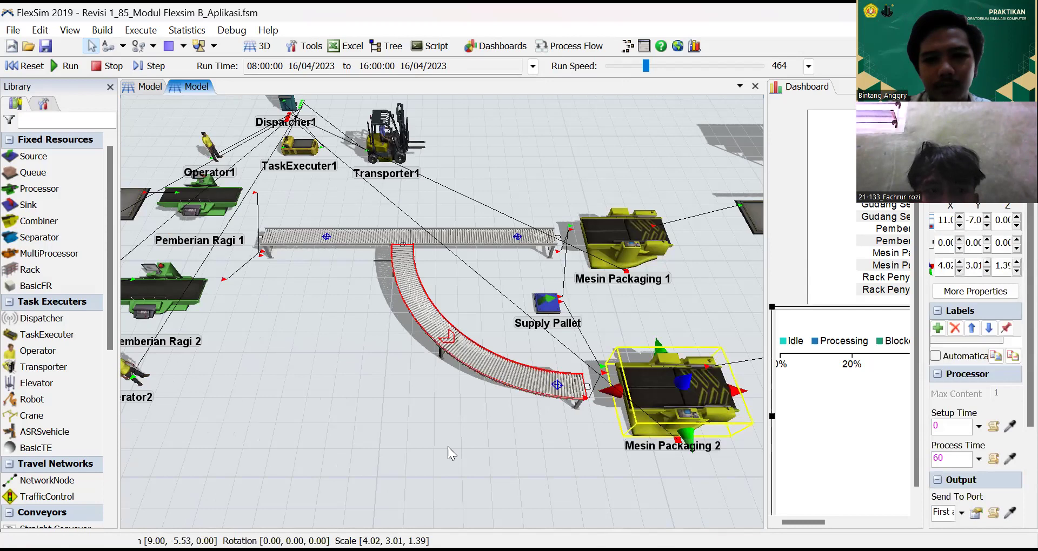
Review the flow item class and inter-arrival time settings of the Supply Pallet source.
left_click_drag(526, 467, 467, 461)
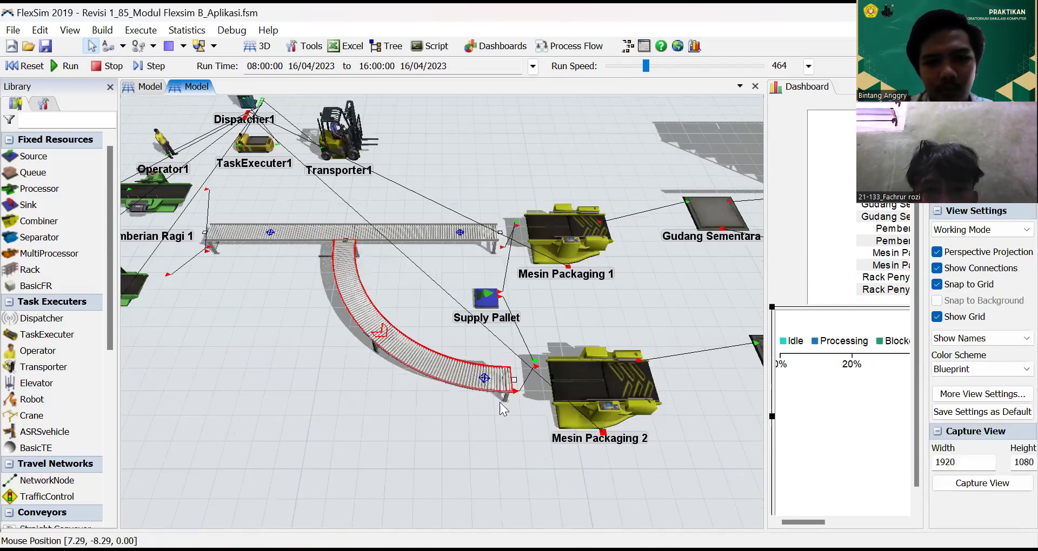
left_click(490, 299)
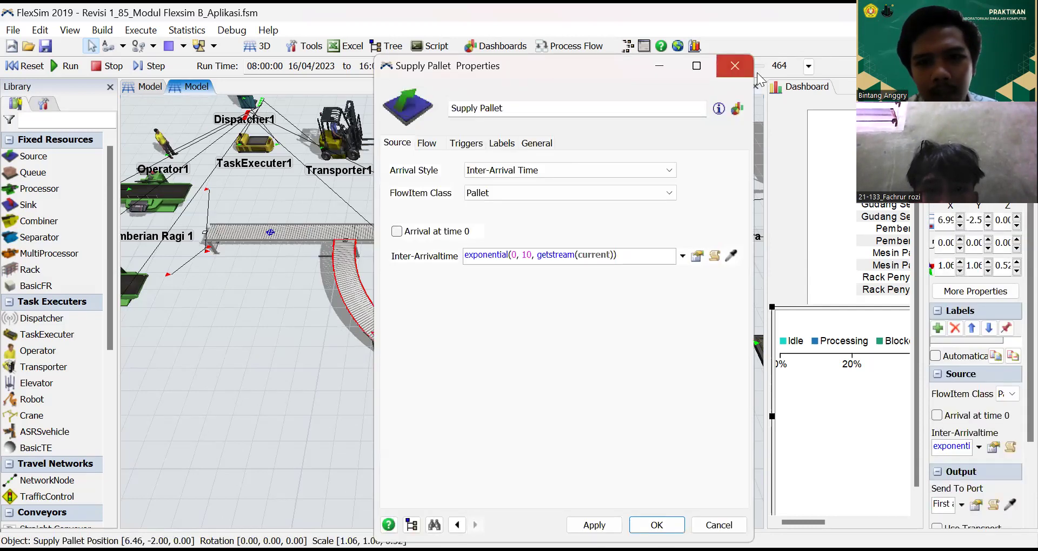
left_click(740, 66)
Inspect the arrival style, flow item class and inter-arrival time of the Pengepul Singkong source.
left_click_drag(225, 274, 716, 446)
left_click(343, 383)
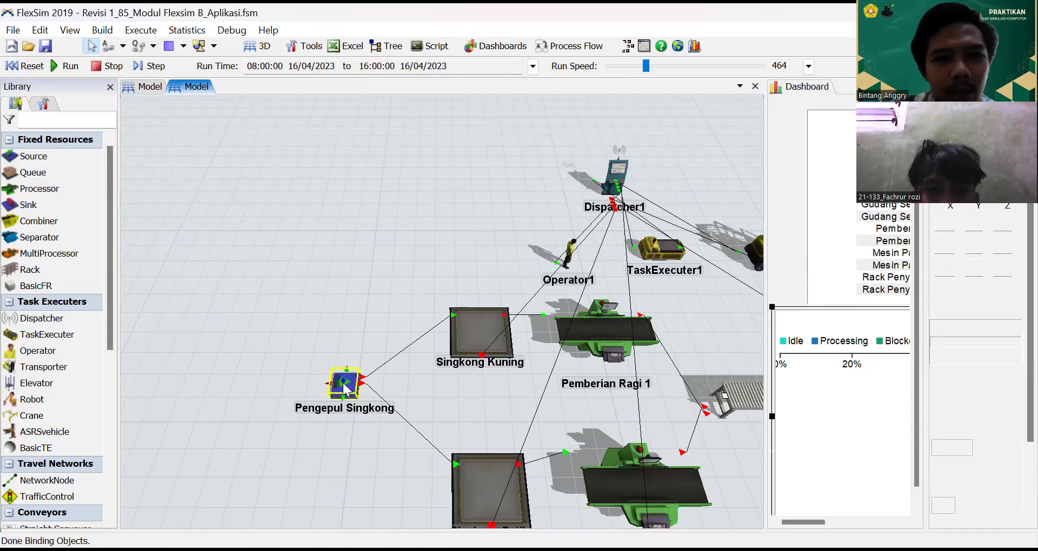
double_click(343, 383)
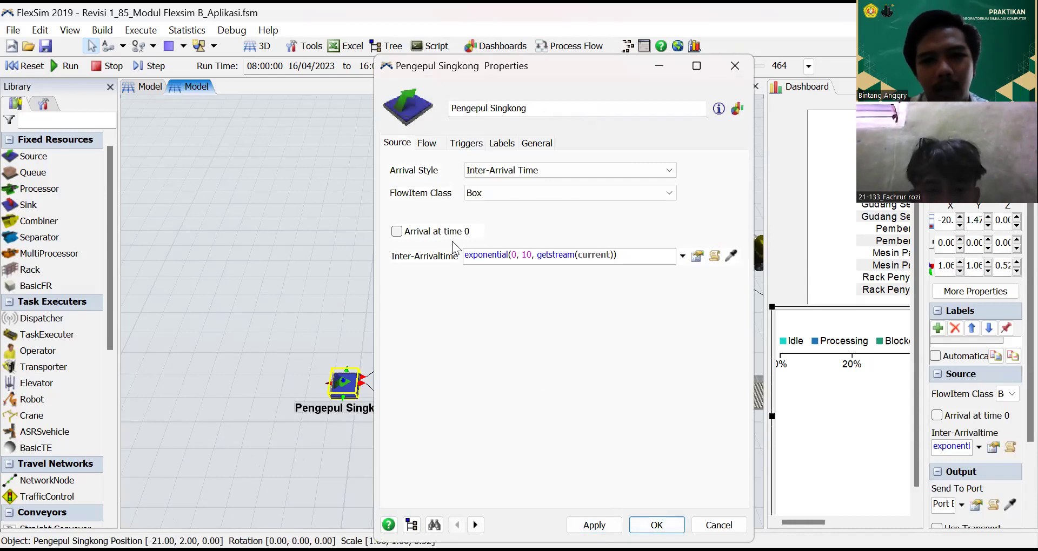
Examine the Set Color By Case settings in the On Creation trigger of the Pengepul Singkong source.
left_click(456, 144)
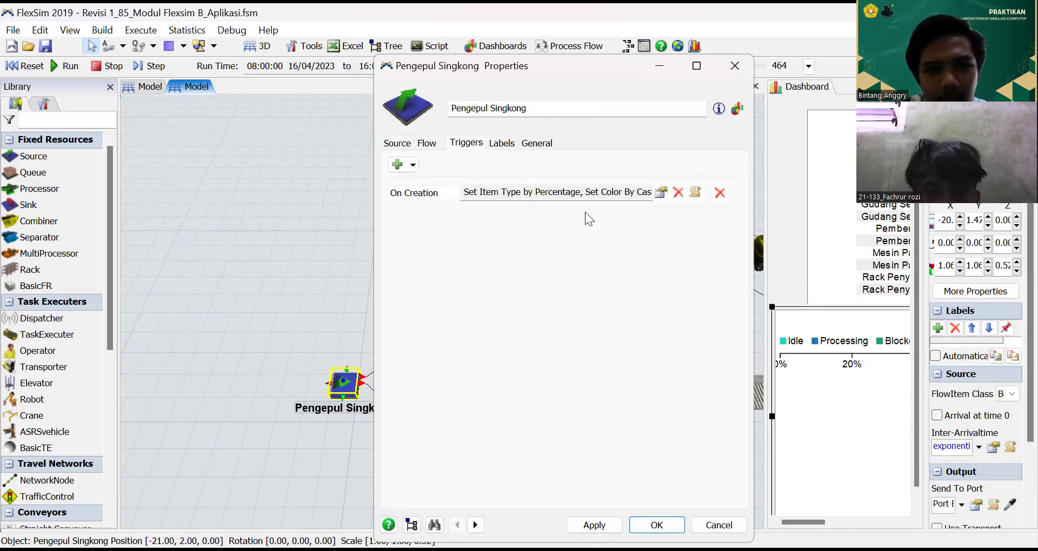
left_click(660, 193)
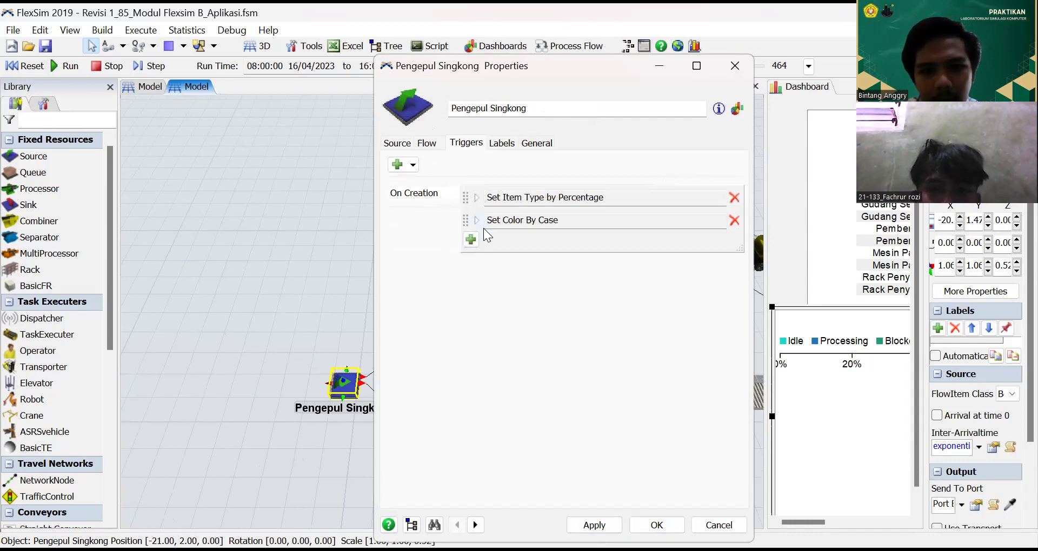
left_click(477, 217)
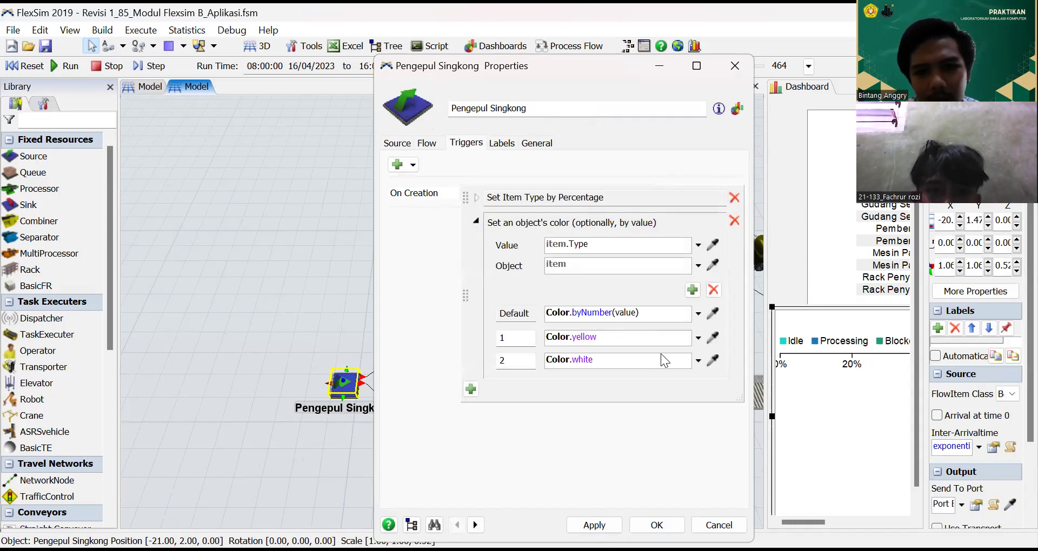
left_click(476, 221)
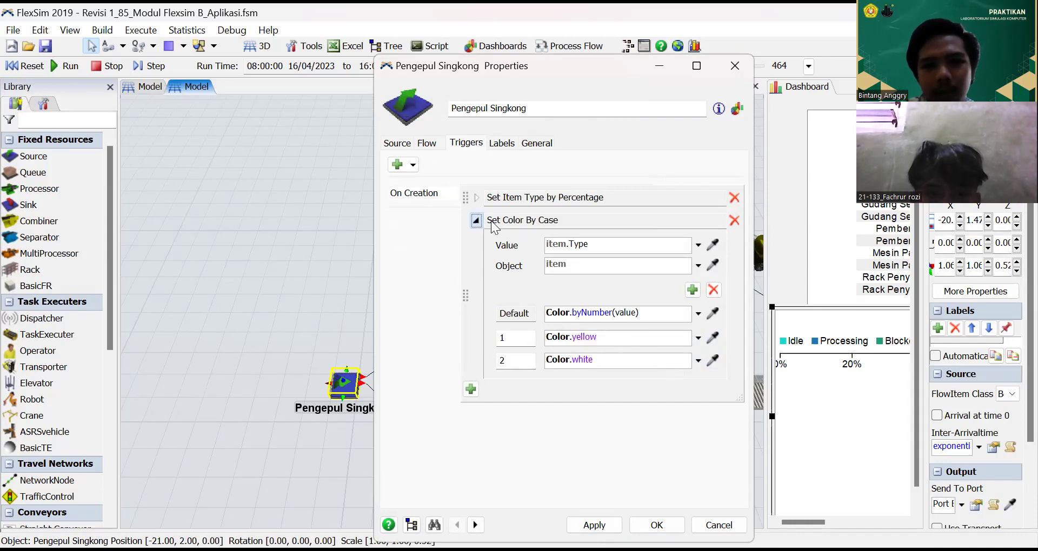
left_click(595, 526)
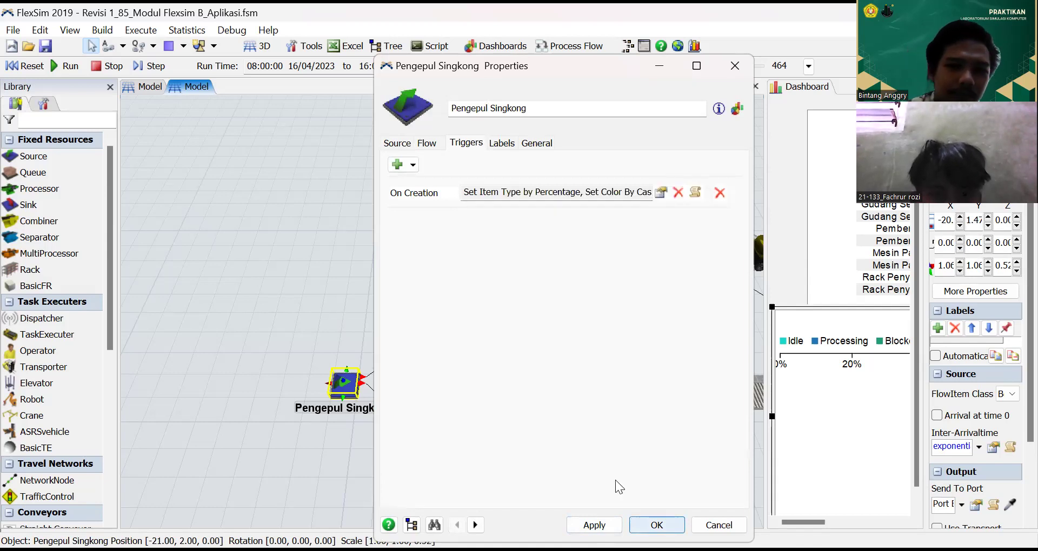
key("Return")
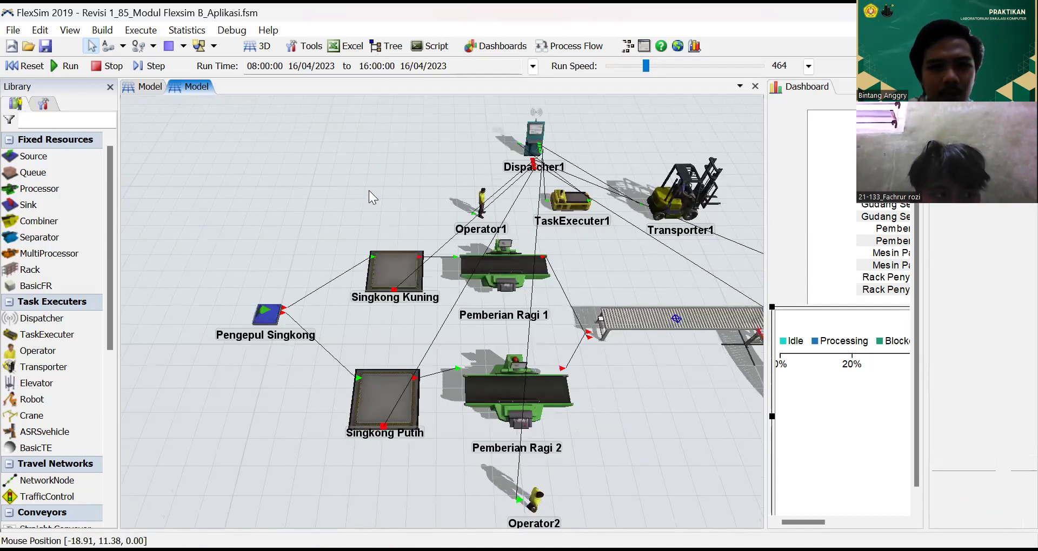
left_click(369, 195)
scroll(346, 222, "down", 2)
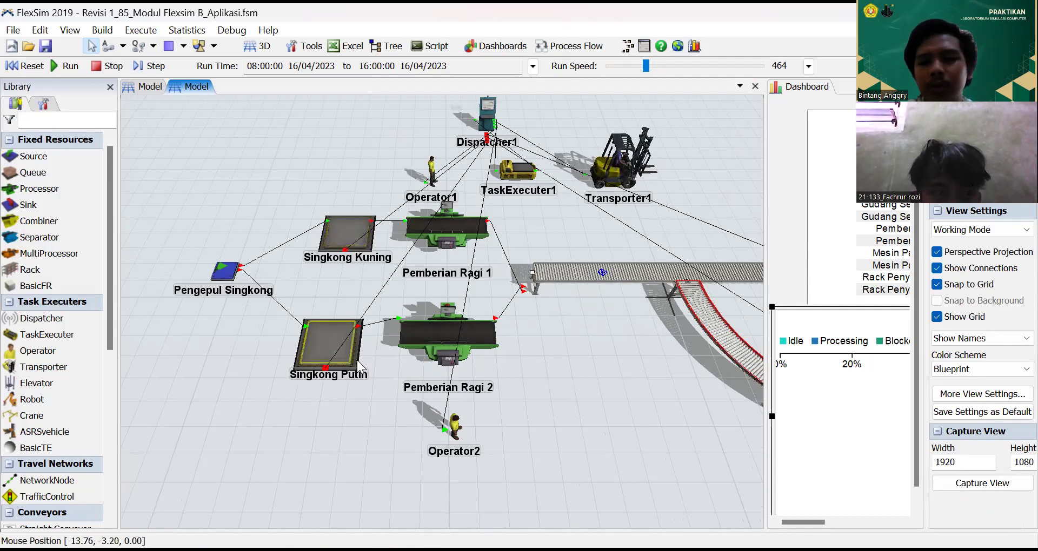
Review the maximum content, batching and item placement settings of the Singkong Kuning queue.
left_click(349, 233)
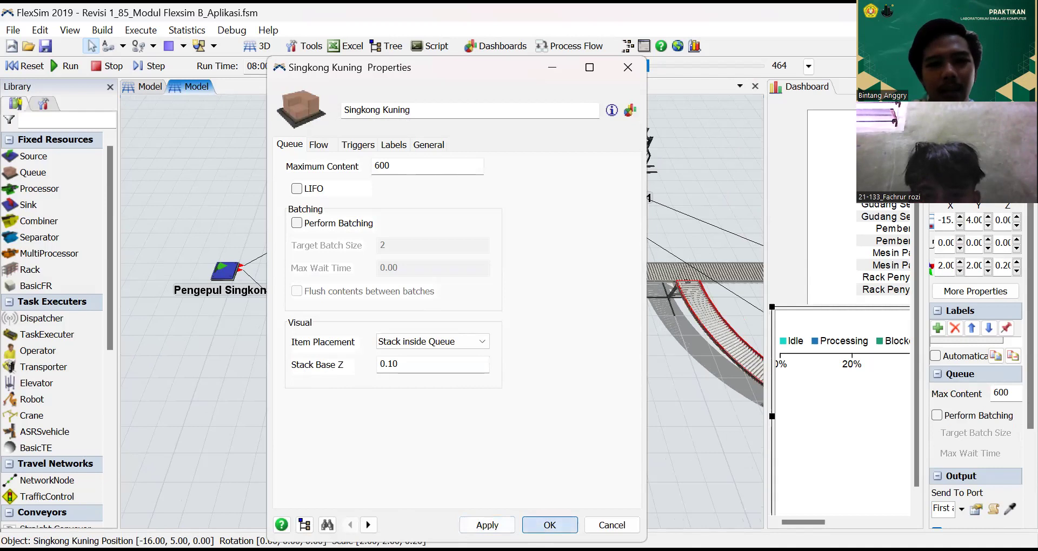
left_click(549, 525)
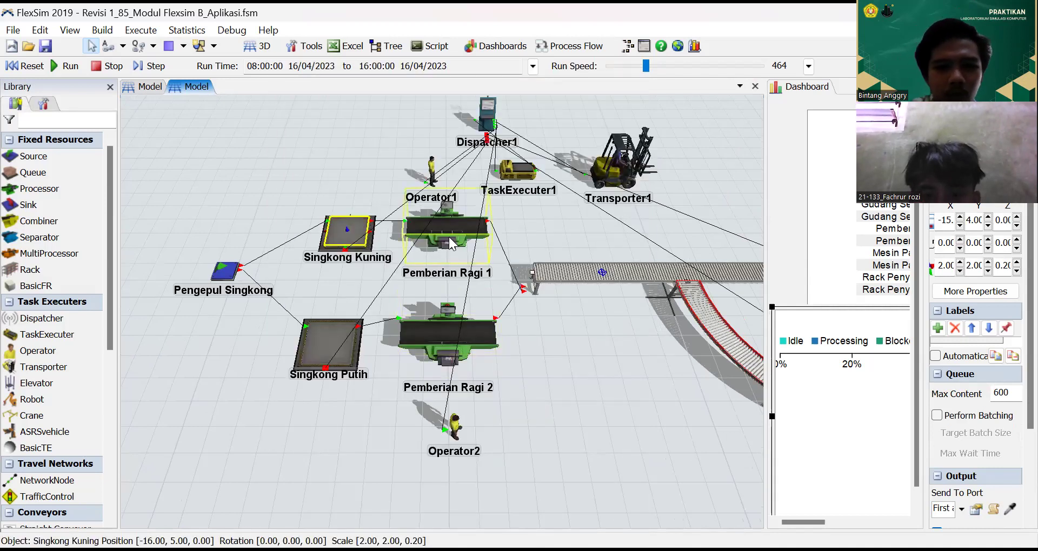
Survey the model layout from the Pemberian Ragi processors past the conveyors and packaging machines to the storage racks and ASRS vehicle.
left_click_drag(626, 452, 504, 427)
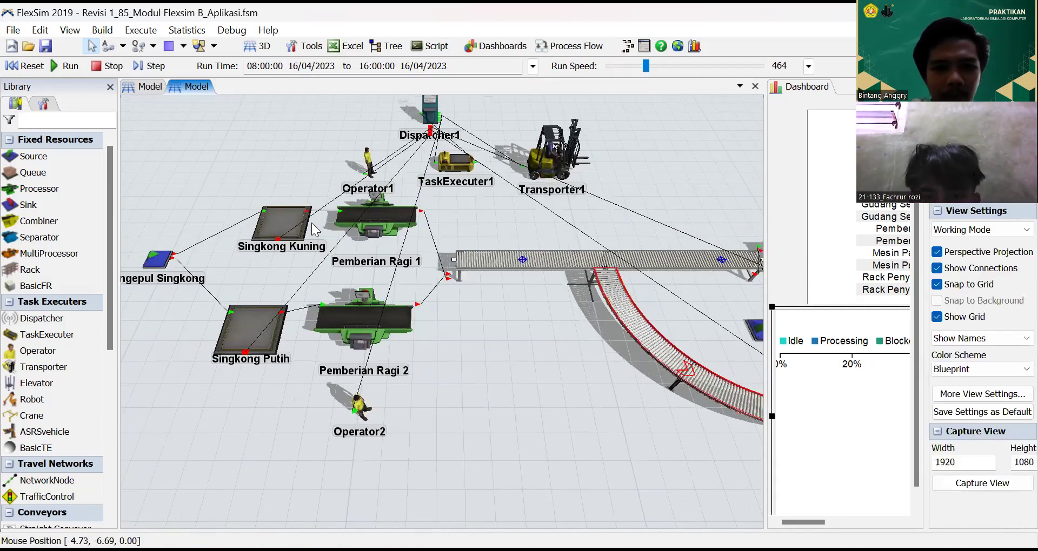
left_click_drag(625, 456, 427, 351)
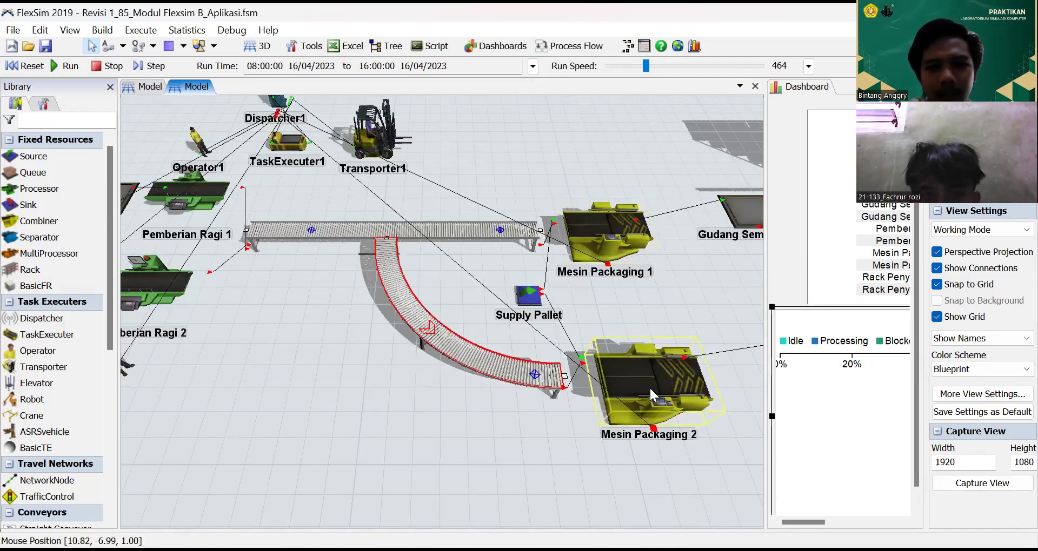
left_click_drag(512, 452, 254, 486)
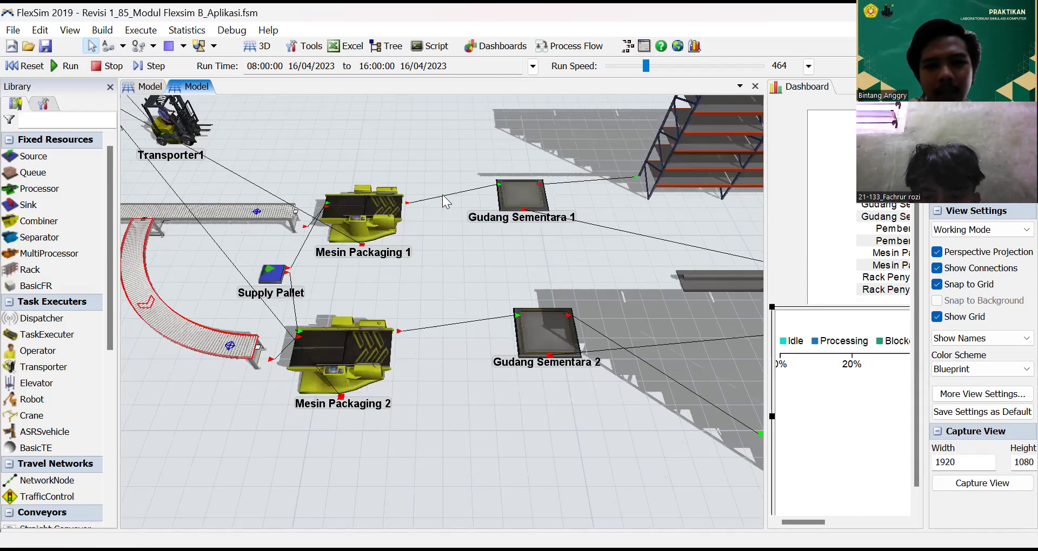
left_click_drag(423, 433, 178, 383)
scroll(178, 383, "up", 5)
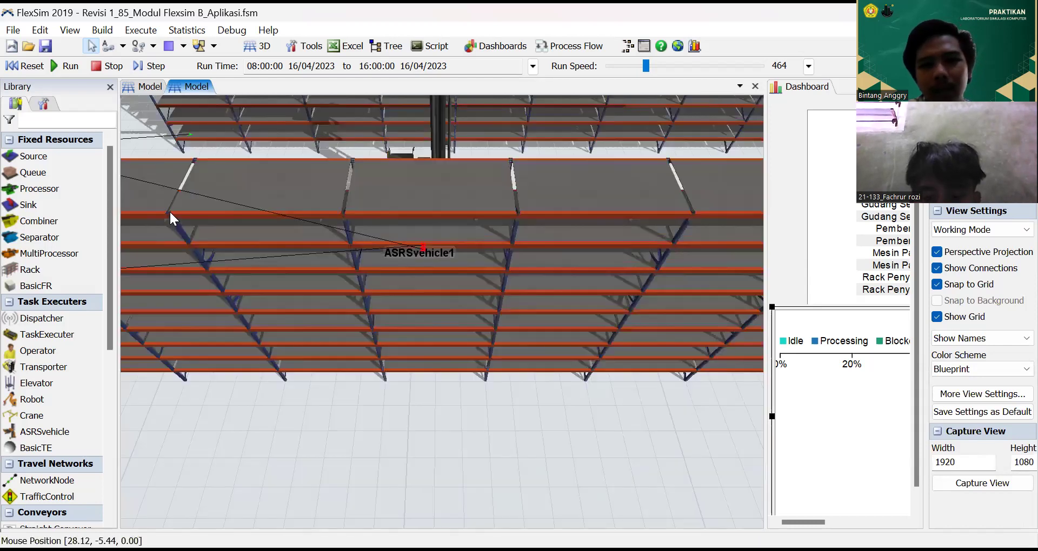
left_click_drag(209, 487, 540, 487)
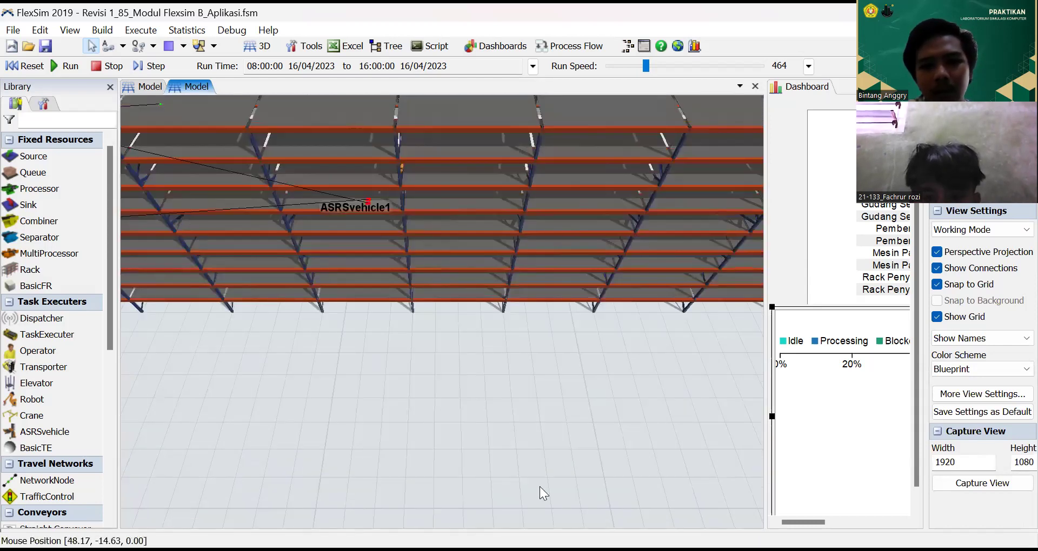
left_click_drag(493, 221, 677, 347)
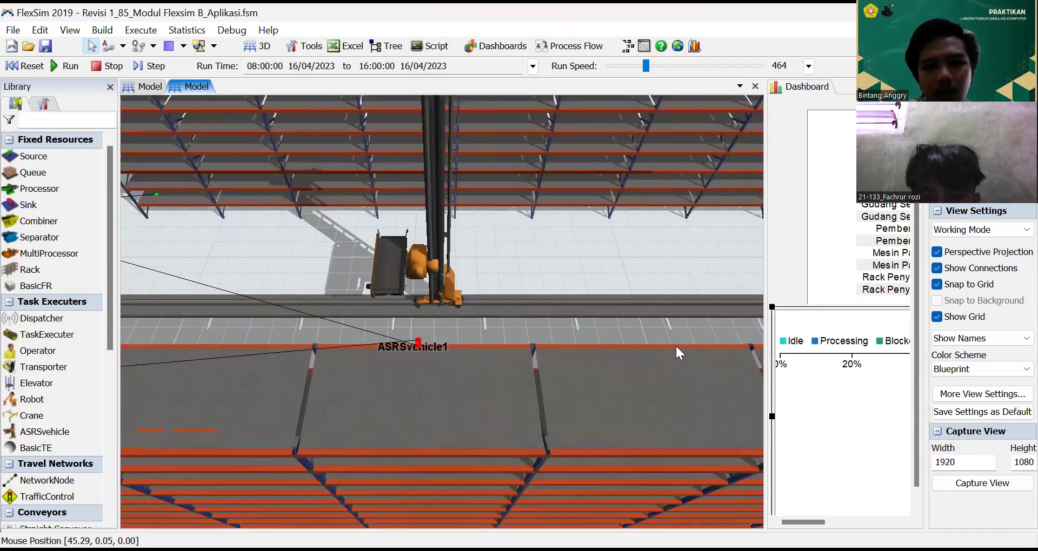
Review the rack logic, size table, flow, trigger, label and general settings of Rack Penyimpanan 1.
double_click(661, 326)
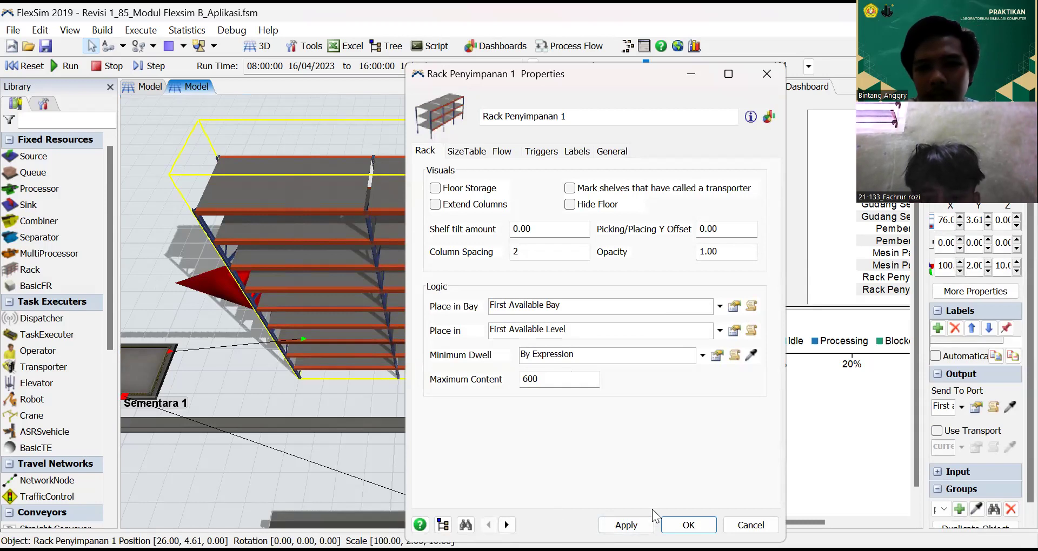
left_click(463, 152)
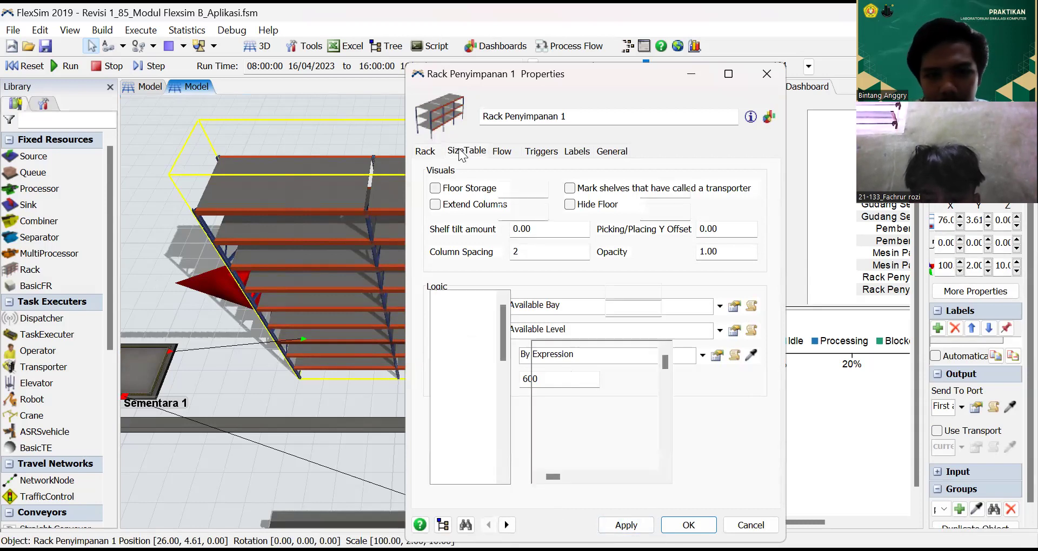
left_click(502, 151)
left_click(538, 152)
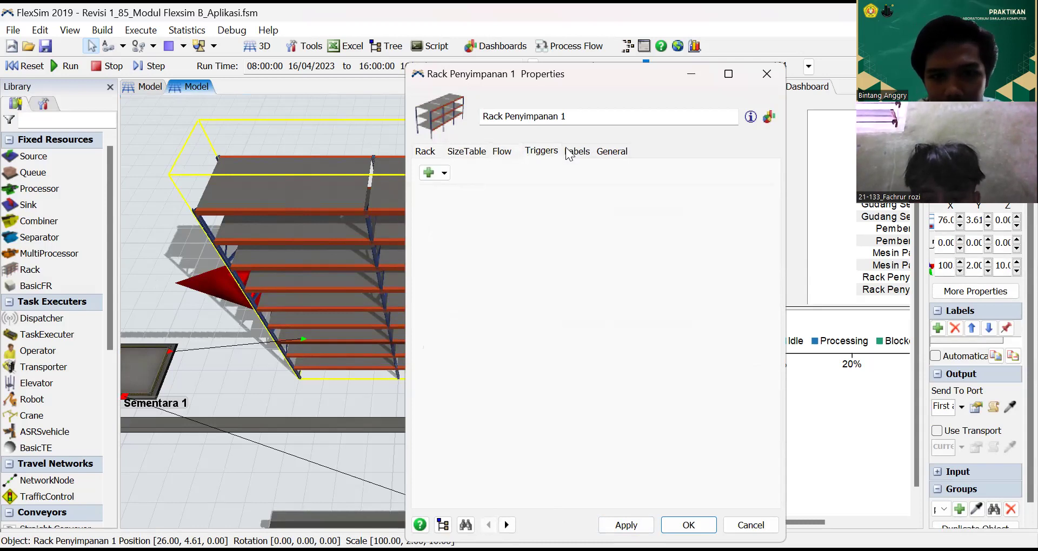
left_click(576, 151)
left_click(610, 151)
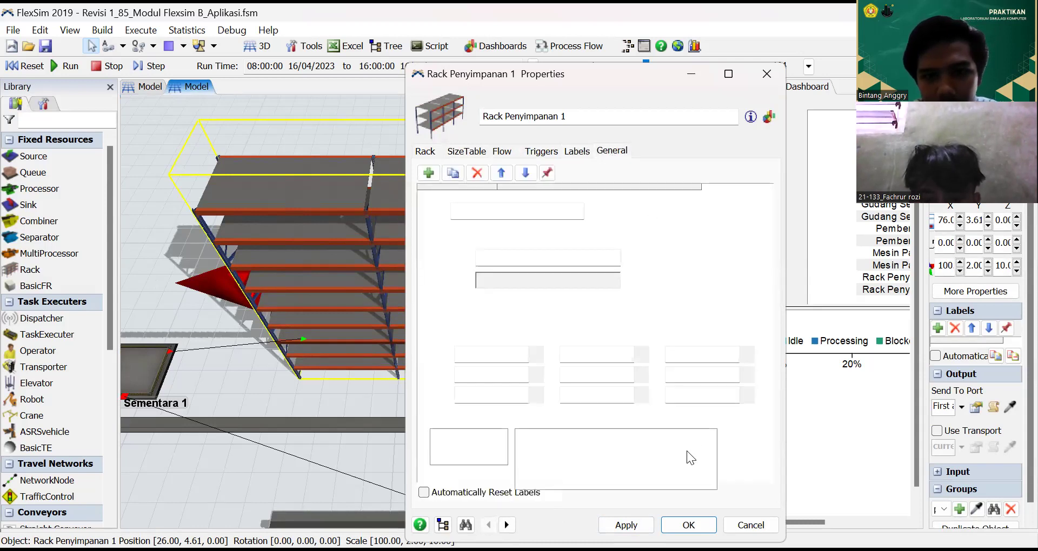
left_click(576, 152)
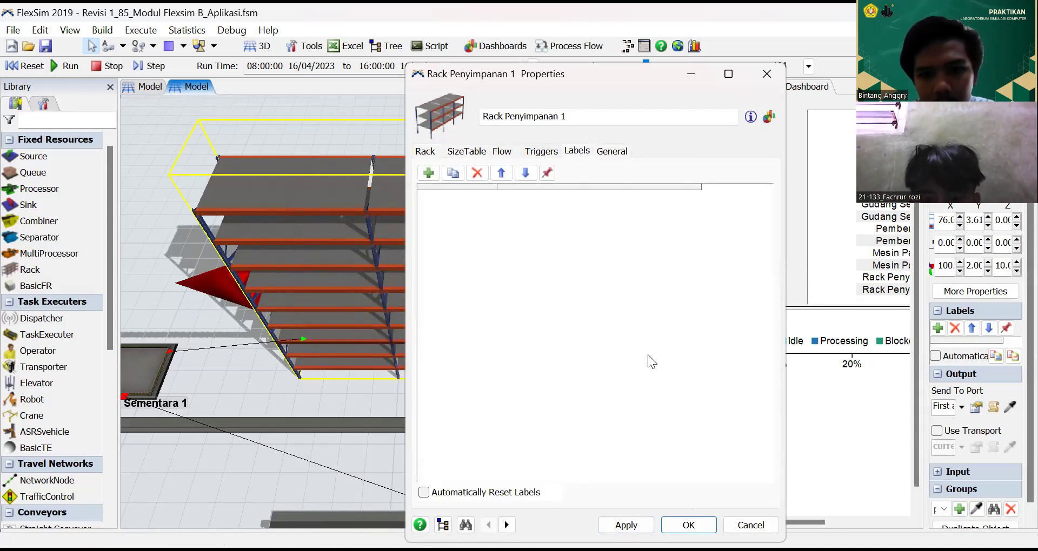
left_click(688, 525)
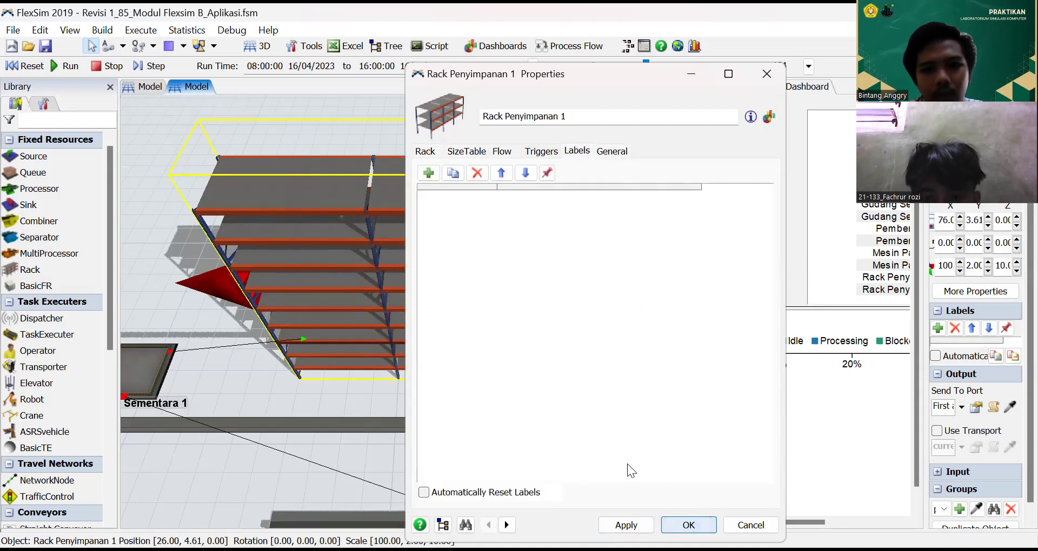
Inspect the placement logic, minimum dwell and maximum content settings of Rack Penyimpanan 2.
left_click_drag(634, 453, 549, 219)
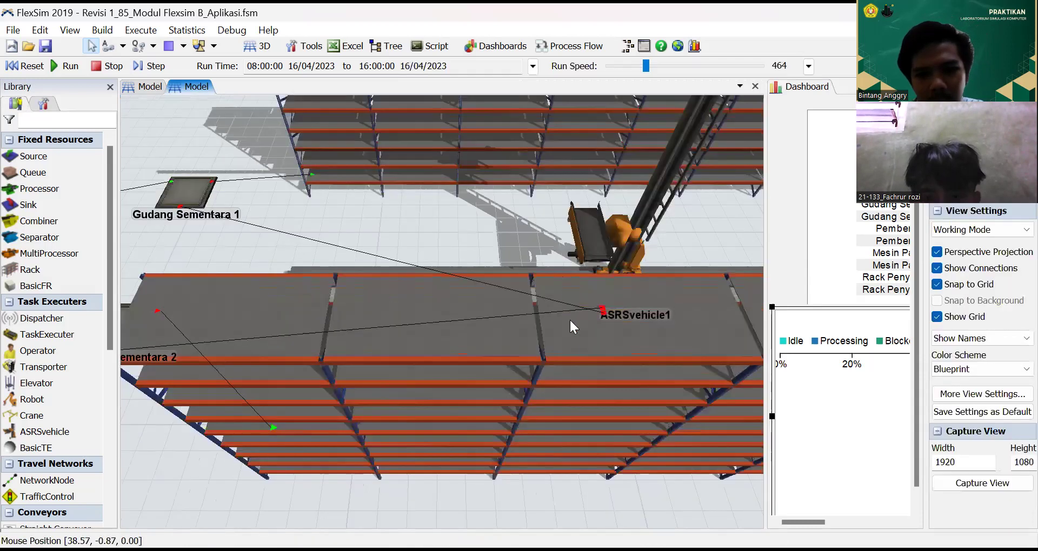
double_click(581, 343)
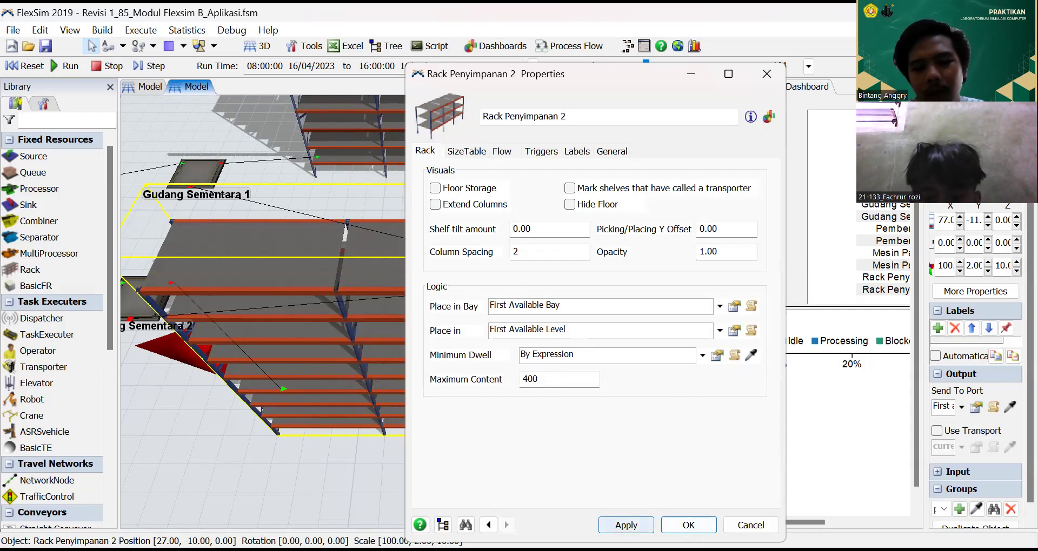
left_click(688, 526)
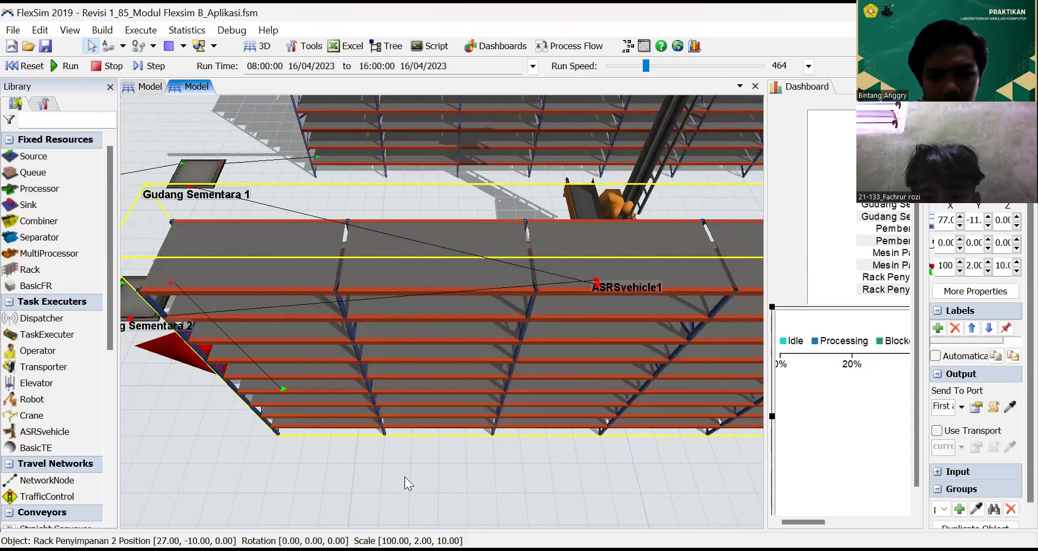
Widen the dashboard to show the full Average WIP table and State Bar chart, and make it the active view.
left_click_drag(405, 476, 561, 502)
left_click_drag(712, 475, 758, 481)
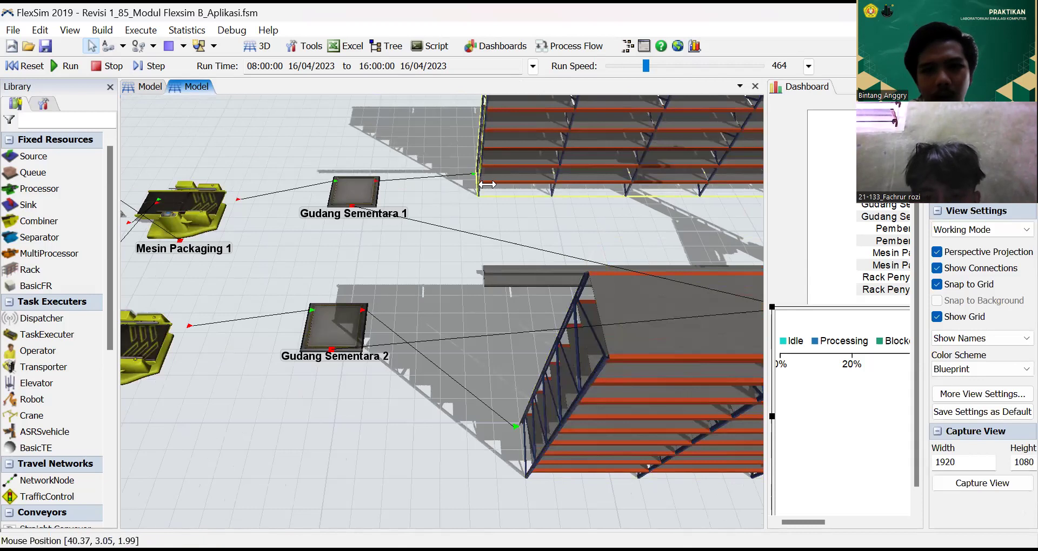
left_click_drag(487, 185, 489, 185)
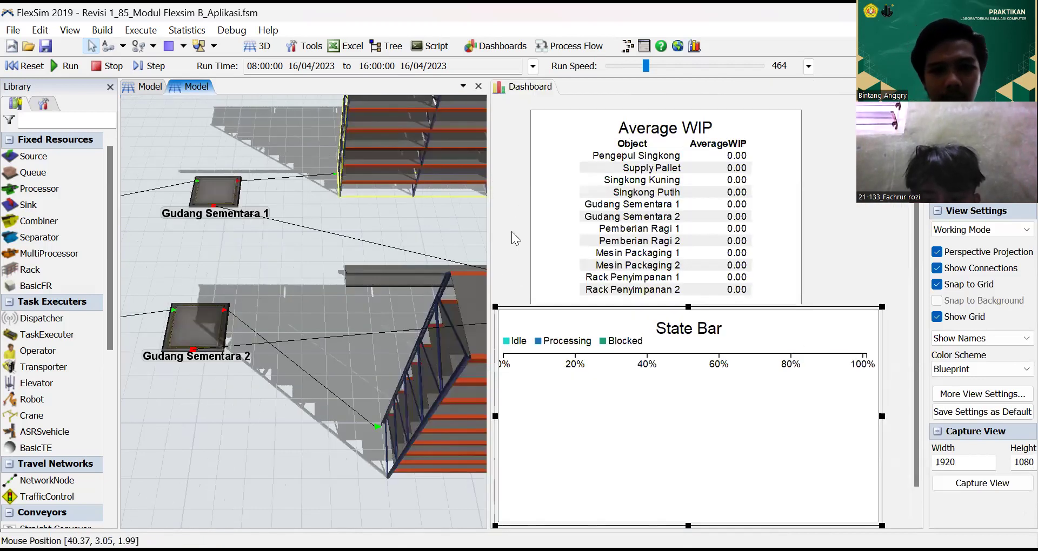
left_click(524, 194)
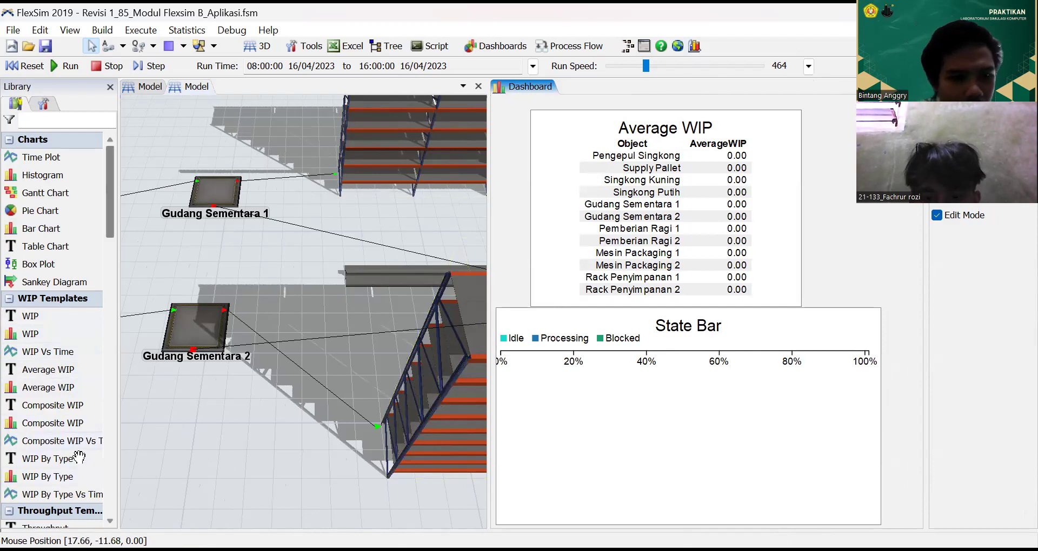
Find the State Bar template in the chart library and review the objects and states of the existing State Bar chart.
scroll(49, 318, "down", 5)
scroll(31, 335, "down", 7)
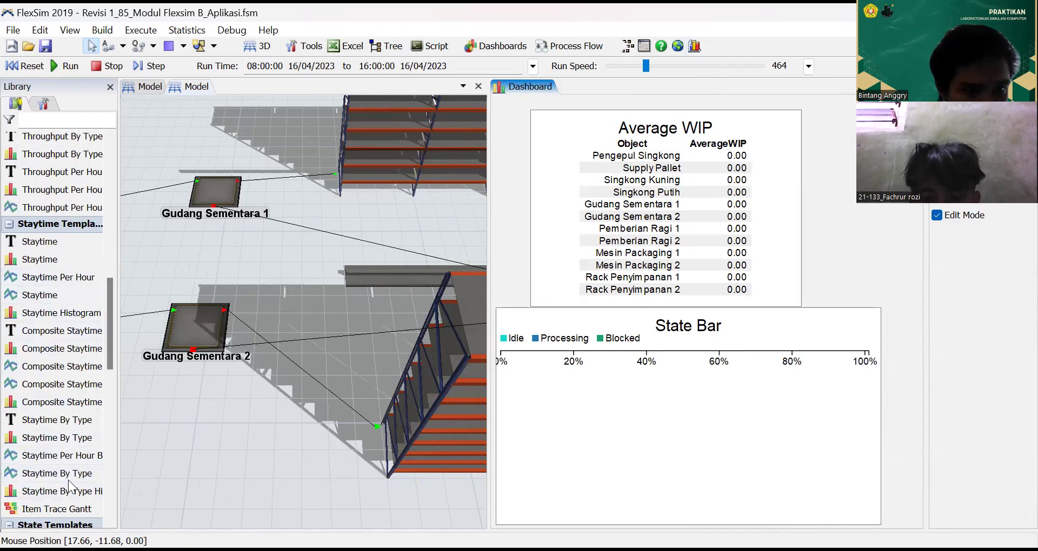
scroll(68, 480, "down", 3)
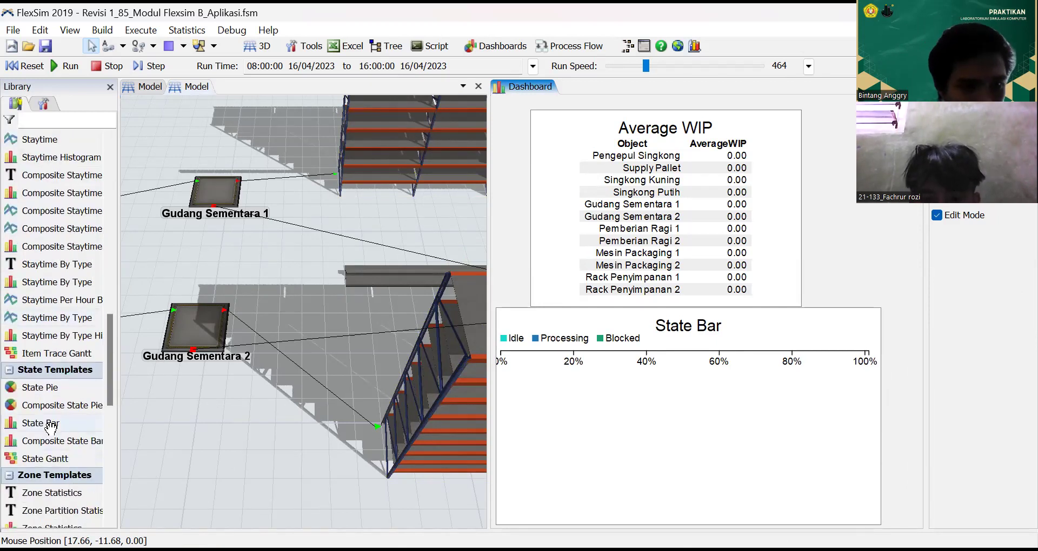
left_click(450, 423)
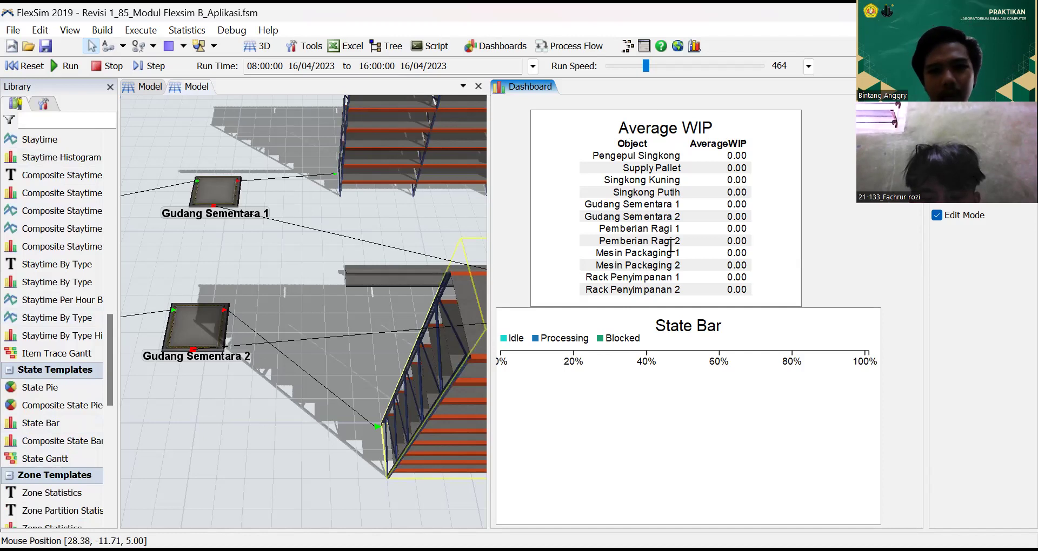
double_click(651, 332)
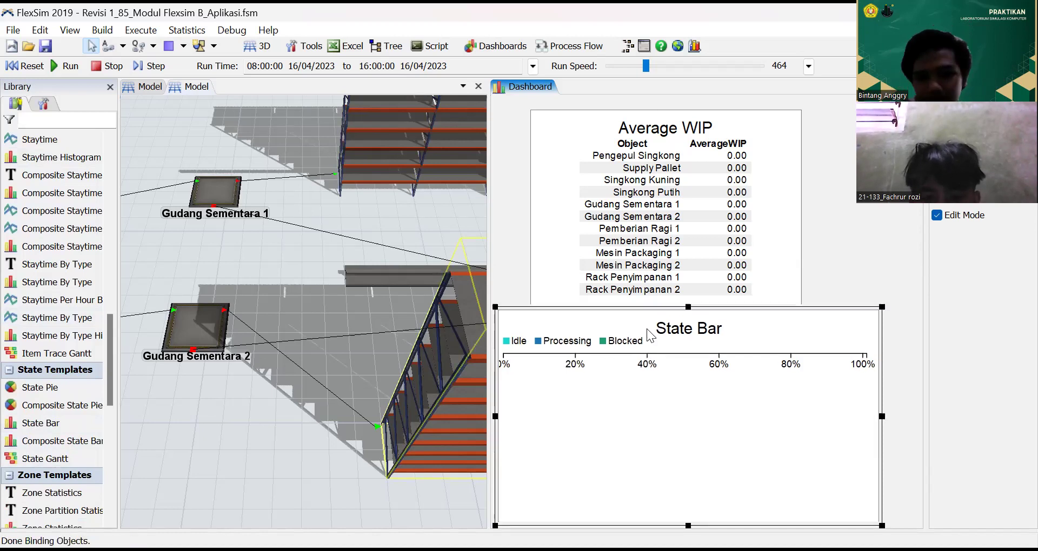
double_click(677, 388)
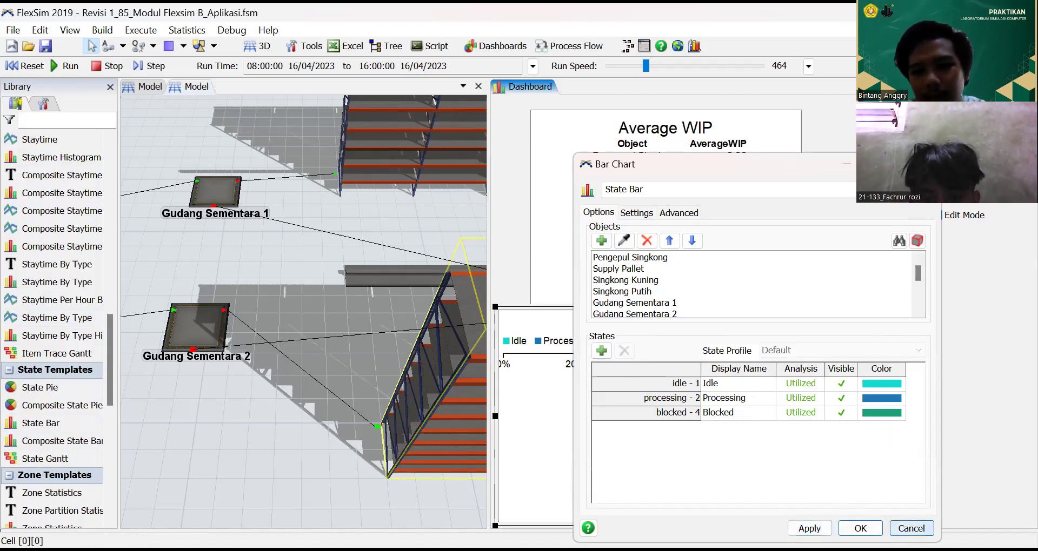
left_click(911, 528)
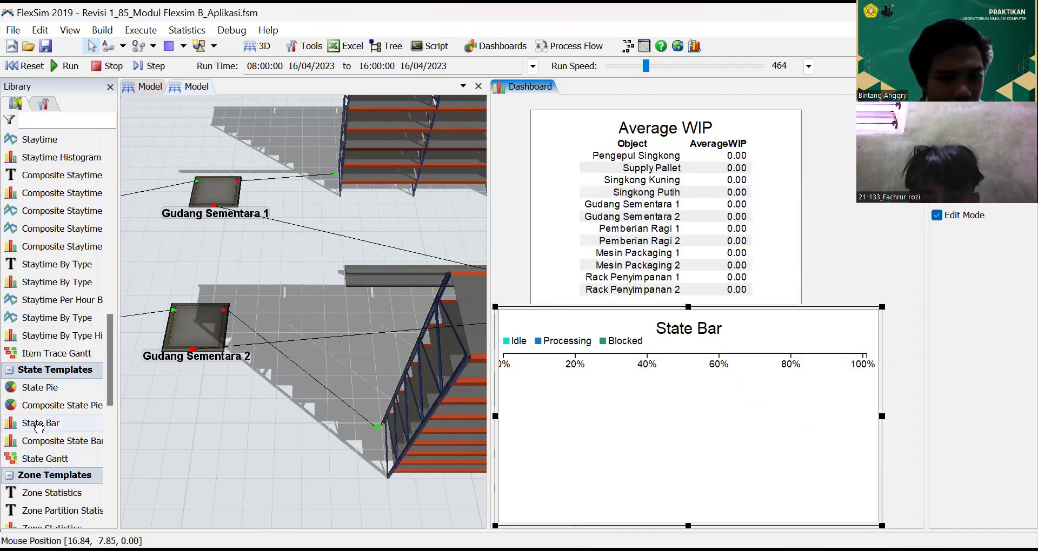
Delete the existing State Bar chart from the dashboard.
left_click(483, 442)
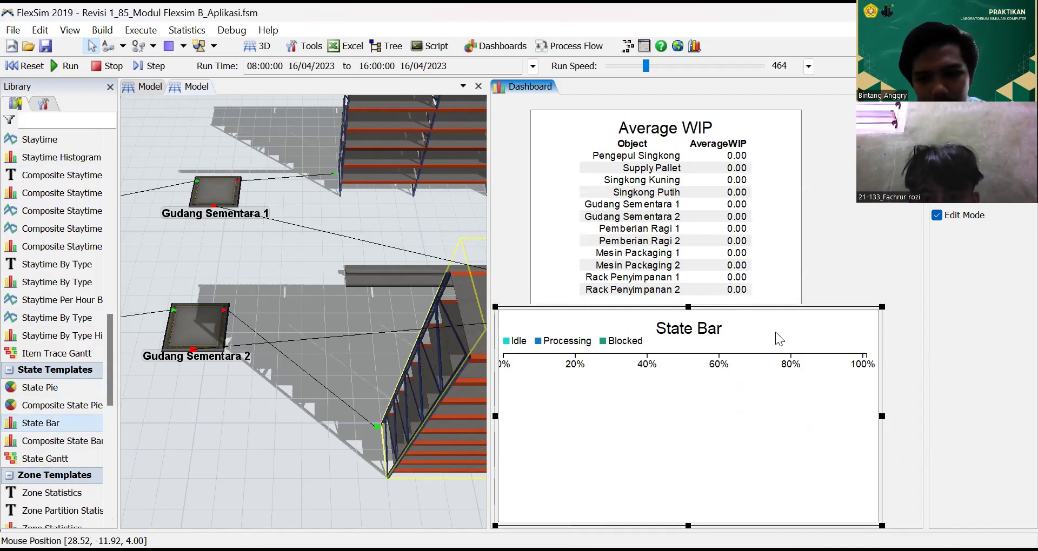
key("Delete")
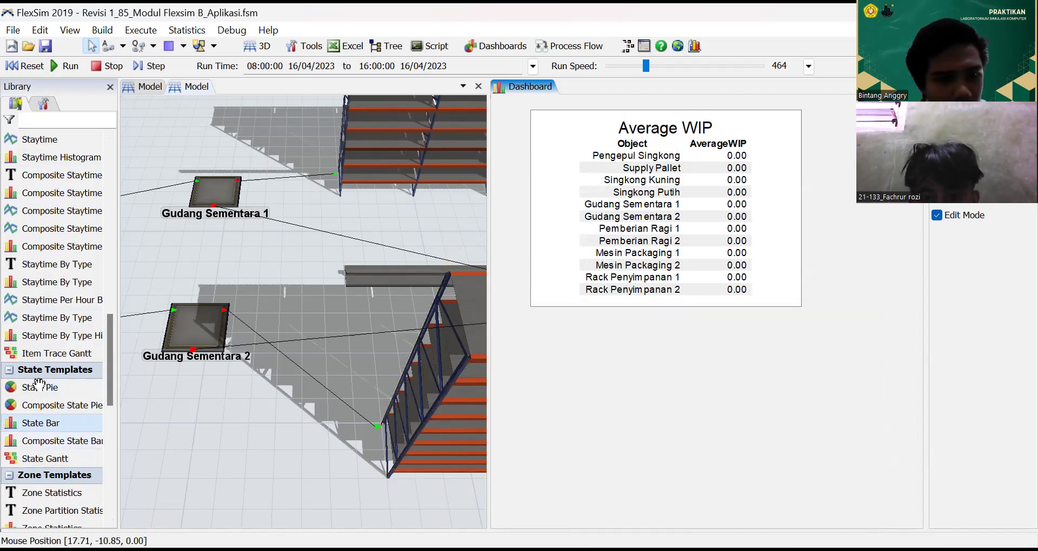
left_click_drag(39, 425, 651, 384)
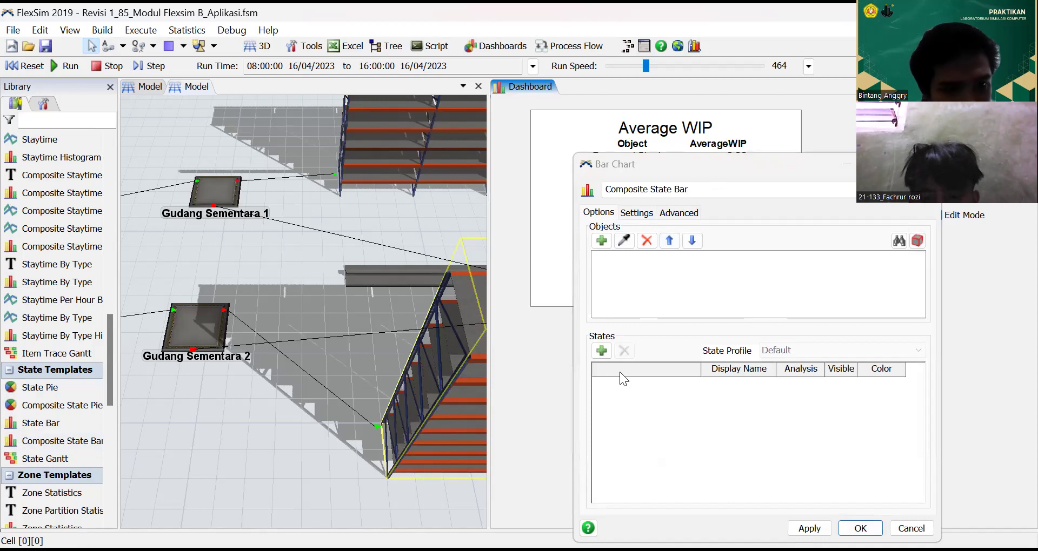
key("Escape")
right_click(701, 395)
left_click(759, 235)
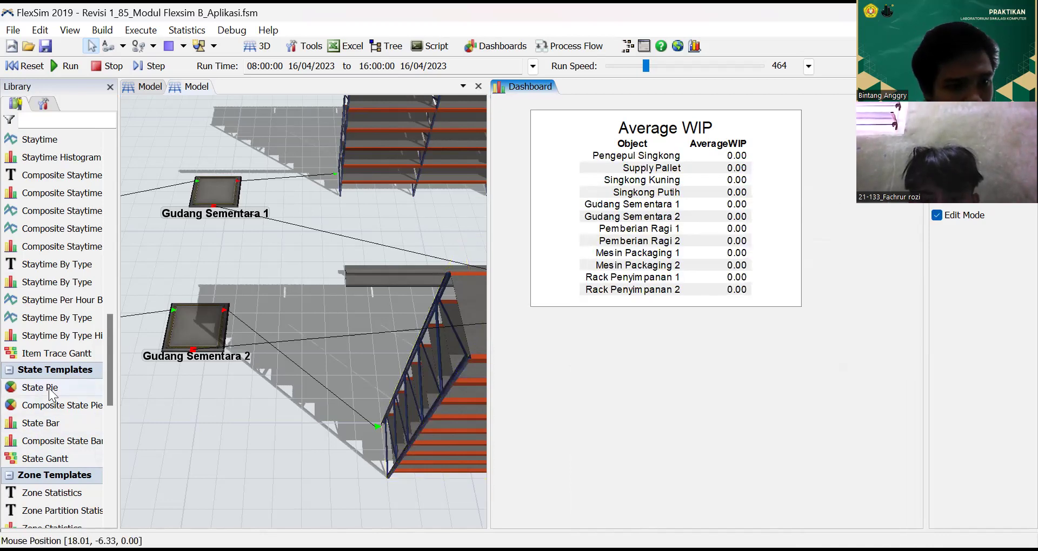
Add a State Bar chart below the Average WIP table, covering all sources, queues, processors, combiners and racks.
left_click_drag(57, 425, 601, 429)
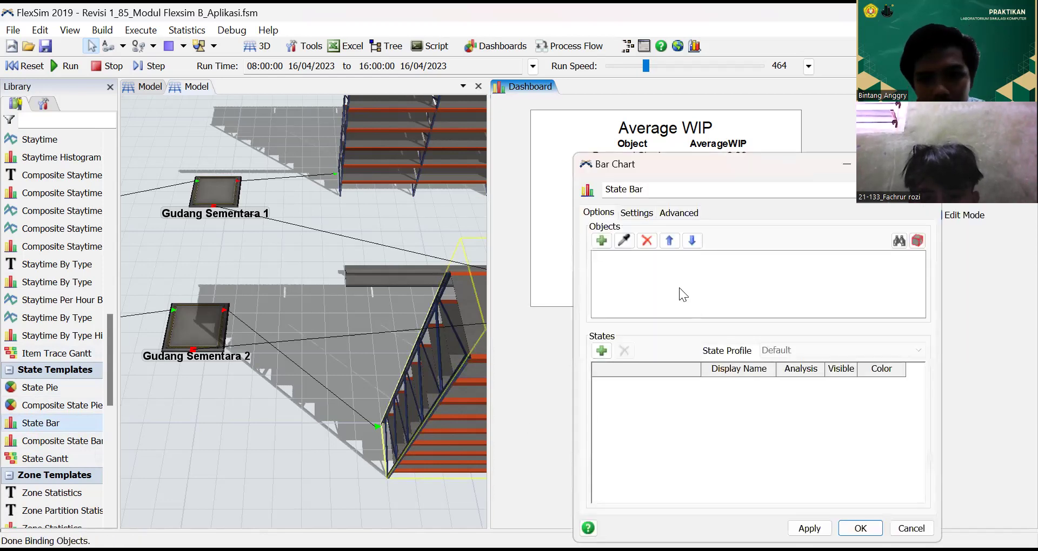
left_click(600, 240)
left_click(609, 259)
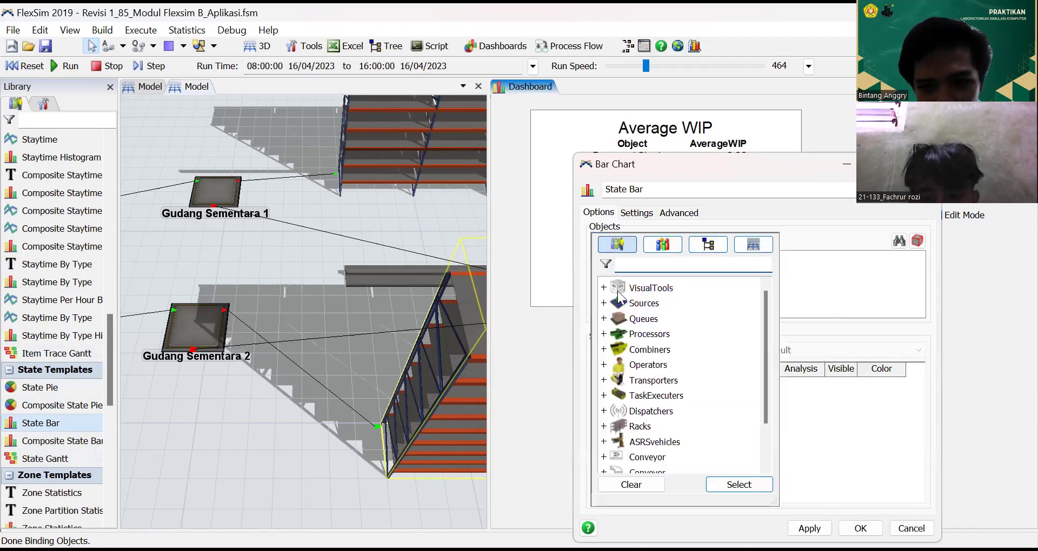
left_click(642, 319)
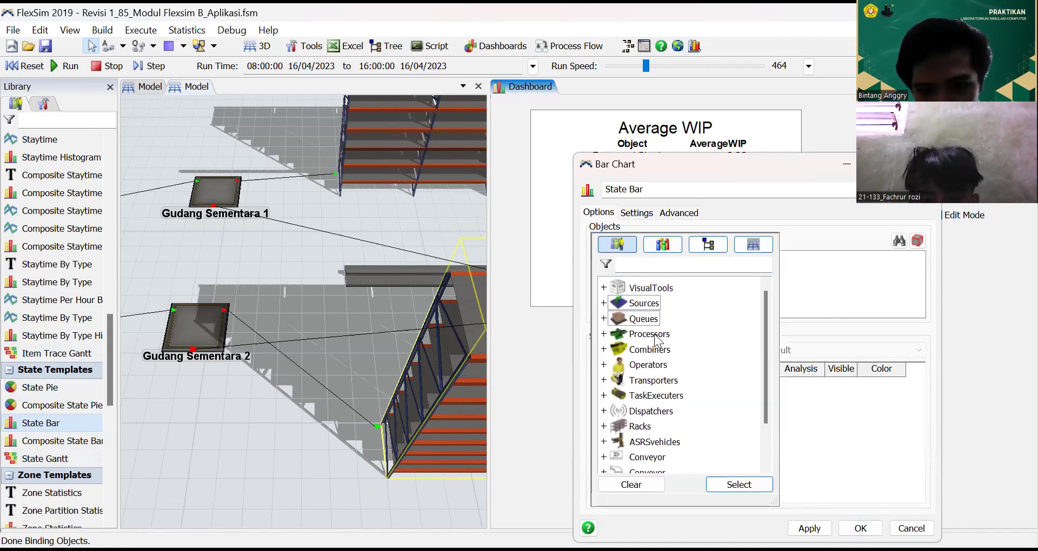
left_click(652, 335)
left_click(658, 350)
left_click(639, 427)
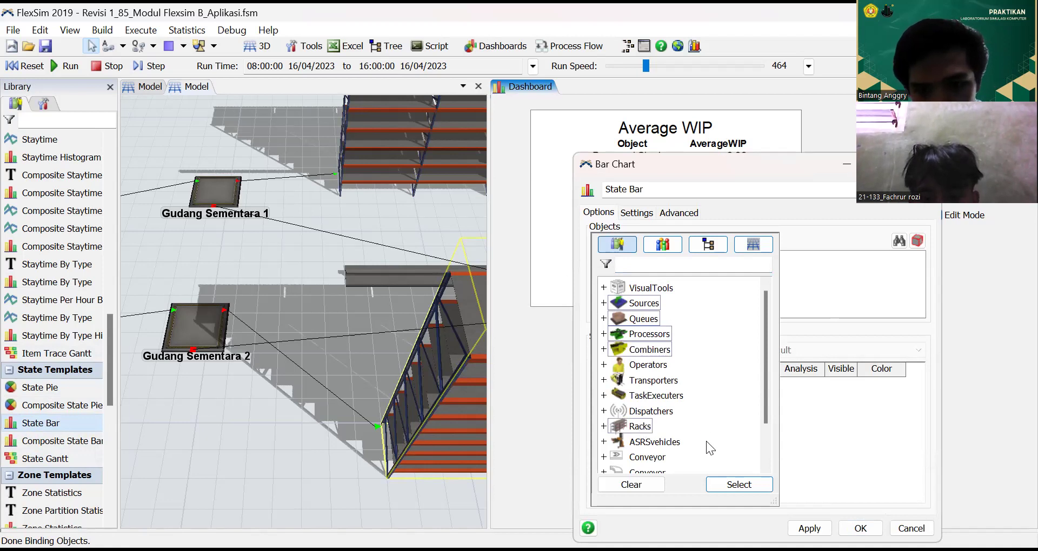
left_click(737, 489)
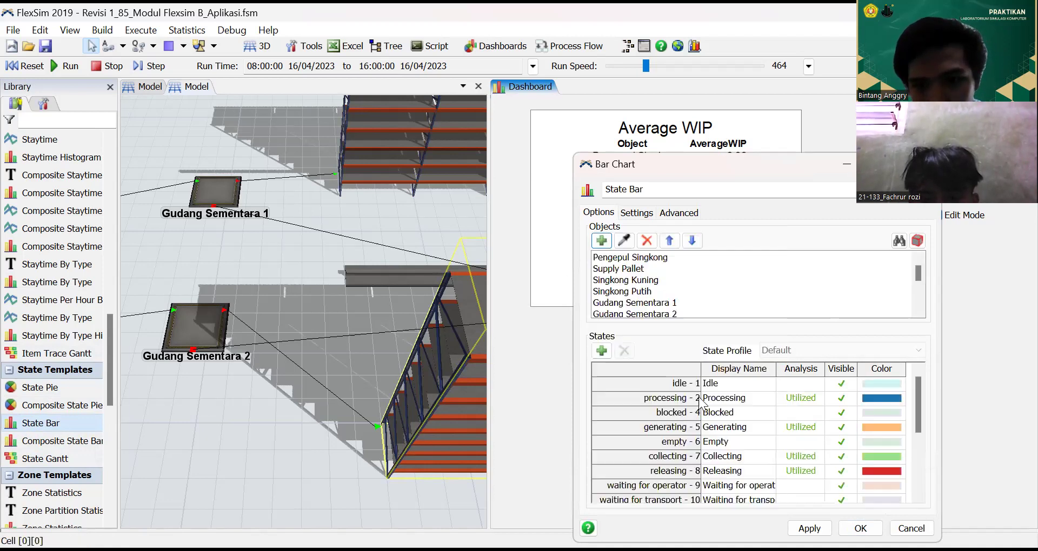
Mark the idle and blocked states as Utilized and hide every state except idle, processing and blocked.
left_click(798, 382)
left_click(800, 413)
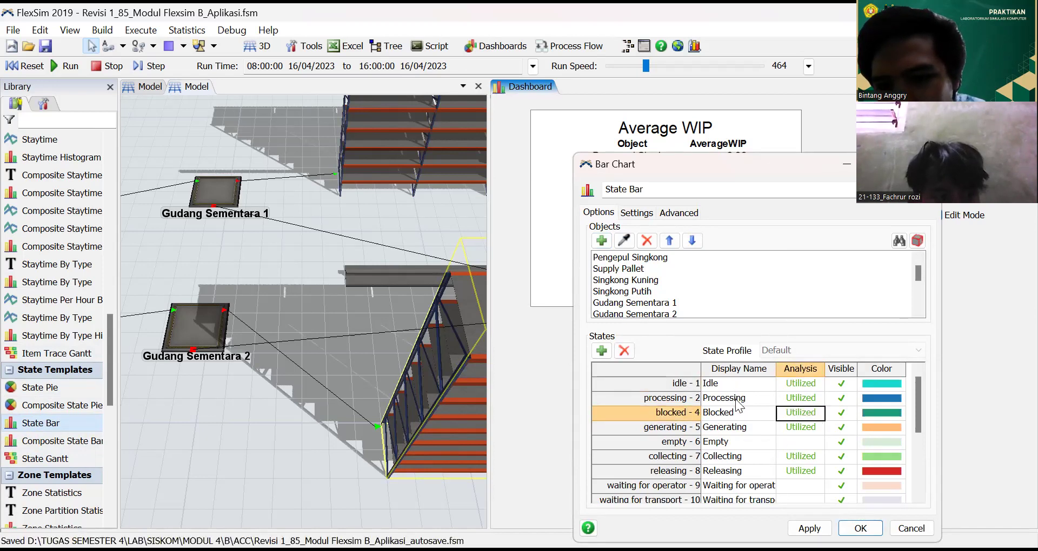
left_click(839, 429)
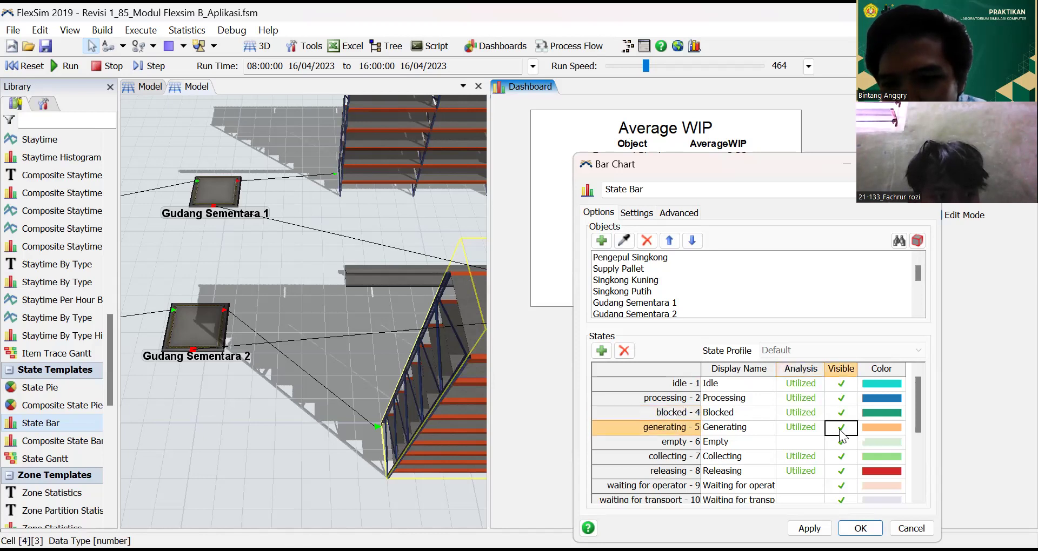
left_click(840, 441)
left_click(841, 455)
scroll(841, 455, "down", 2)
left_click(839, 413)
left_click(844, 427)
left_click(844, 442)
left_click(840, 471)
left_click(839, 457)
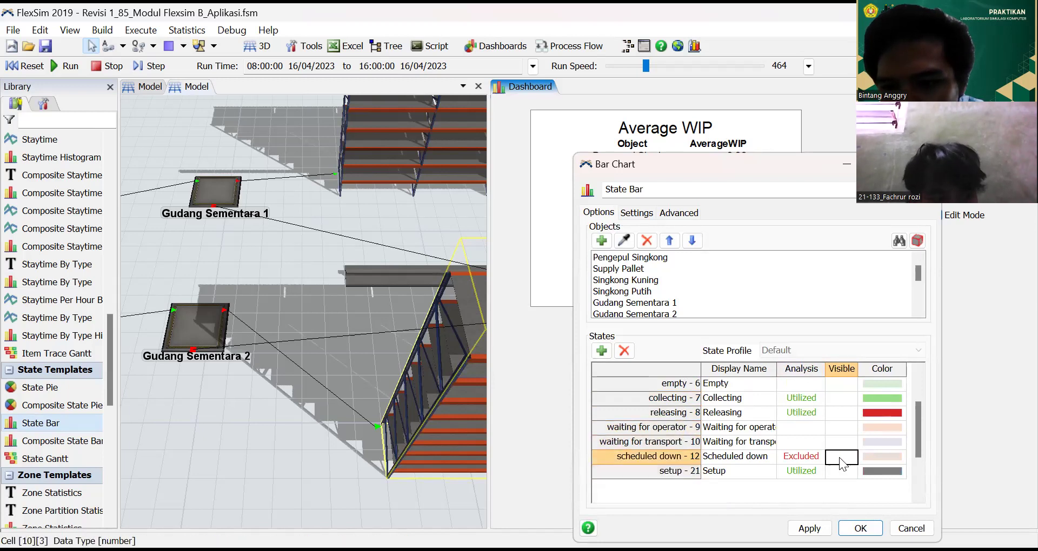
Delete the generating, empty, collecting, releasing, waiting, scheduled down and setup states from the State Bar chart and accept its settings.
scroll(811, 454, "up", 2)
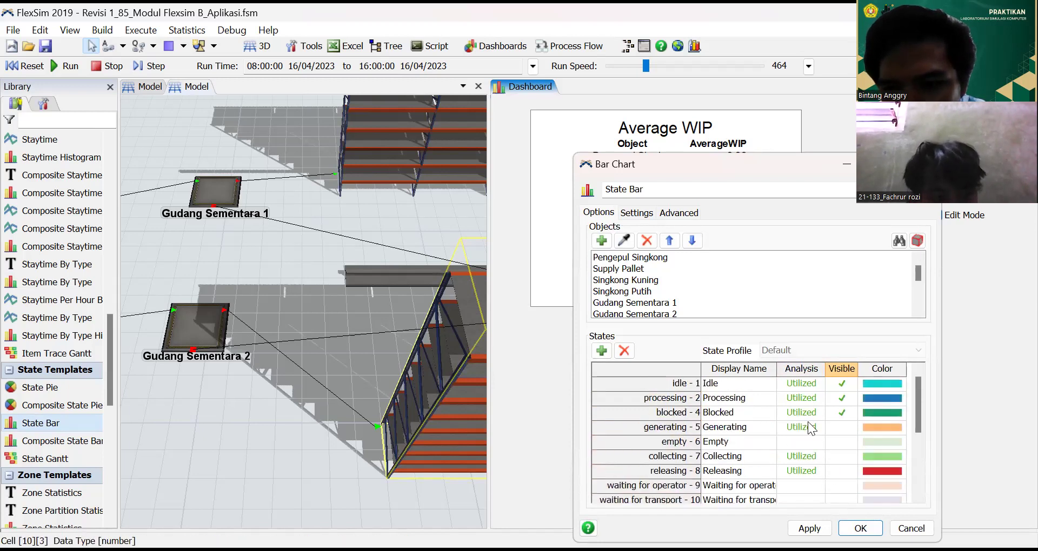
left_click(686, 430)
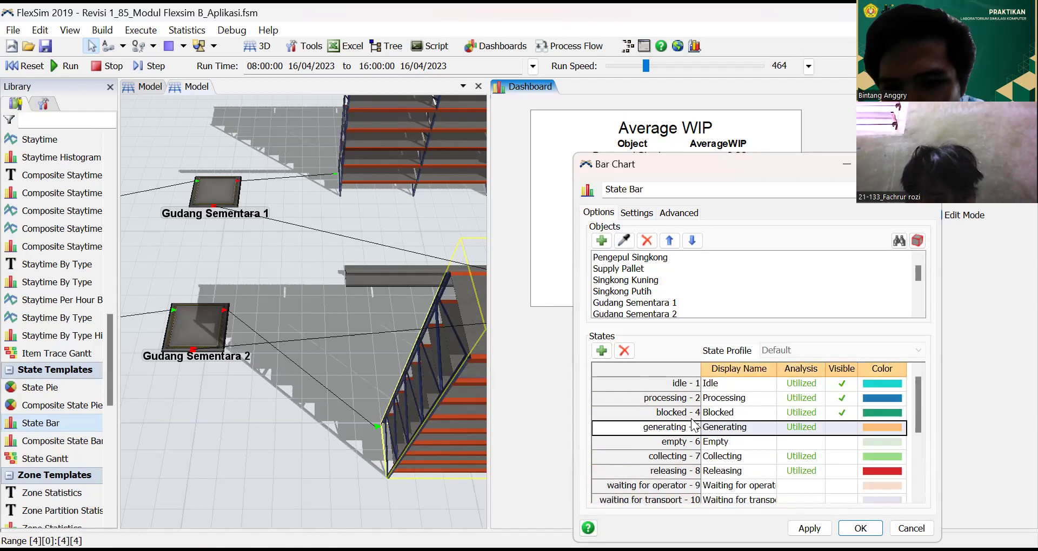
left_click(624, 350)
left_click(624, 350)
left_click(624, 350)
left_click(624, 350)
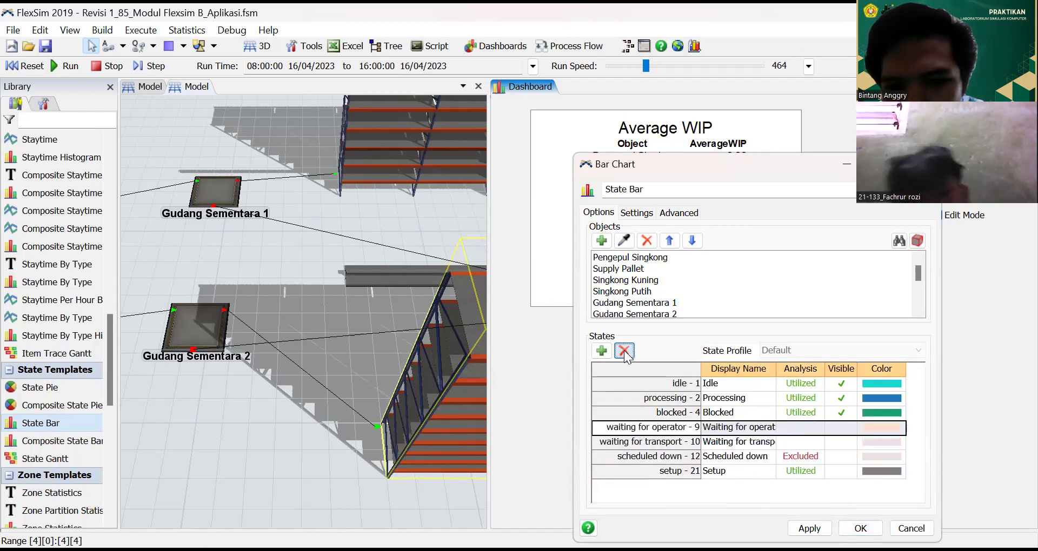
left_click(624, 350)
left_click(624, 350)
left_click(624, 351)
left_click(624, 350)
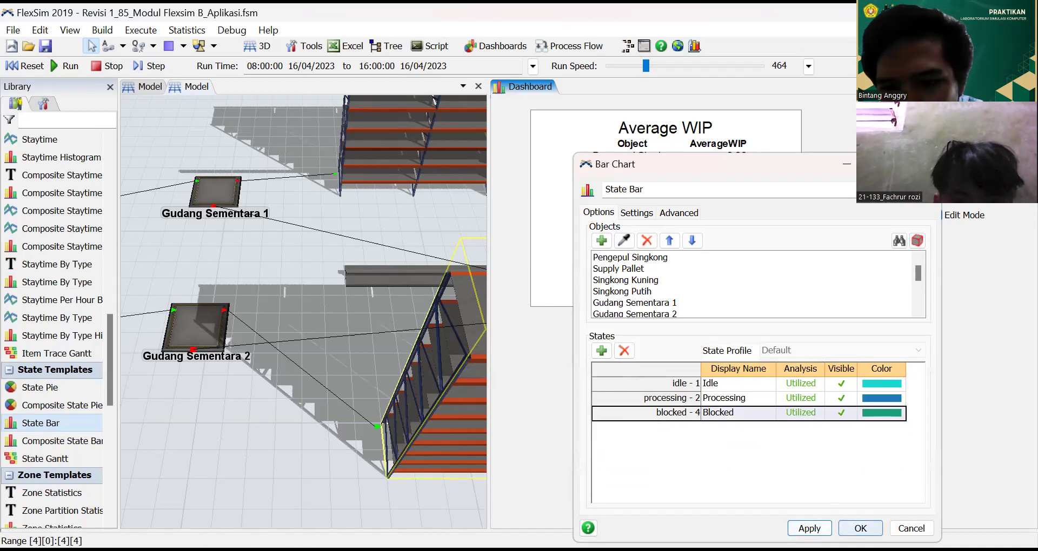
left_click(860, 528)
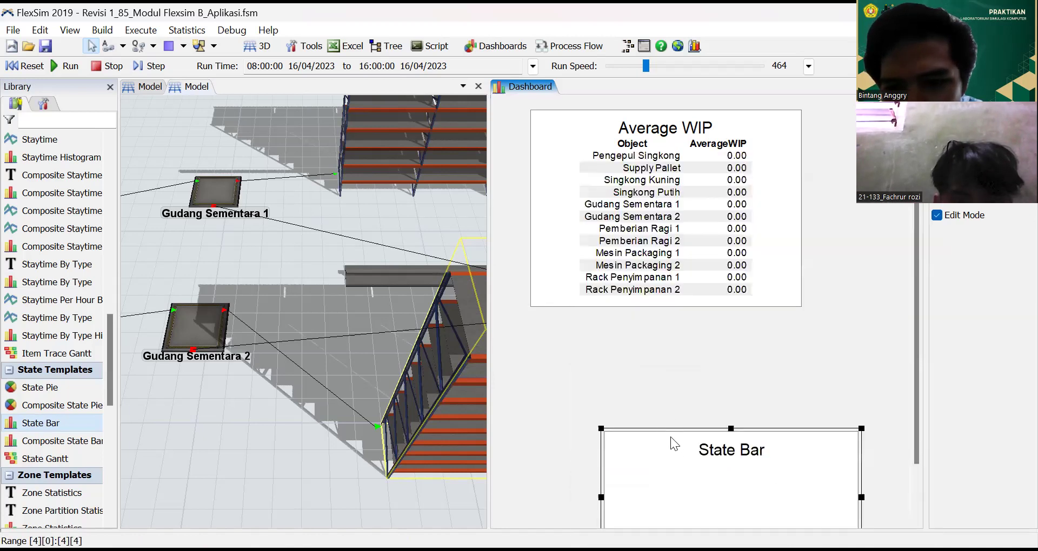
Move the State Bar chart directly beneath the Average WIP table and widen it to about one and a half times its width.
left_click_drag(667, 430, 573, 314)
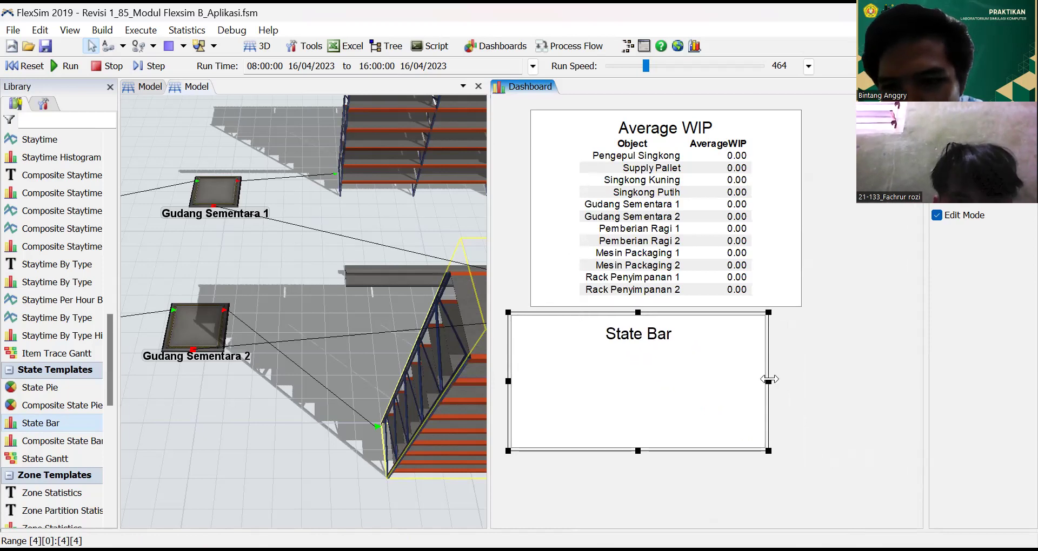
left_click_drag(768, 381, 914, 410)
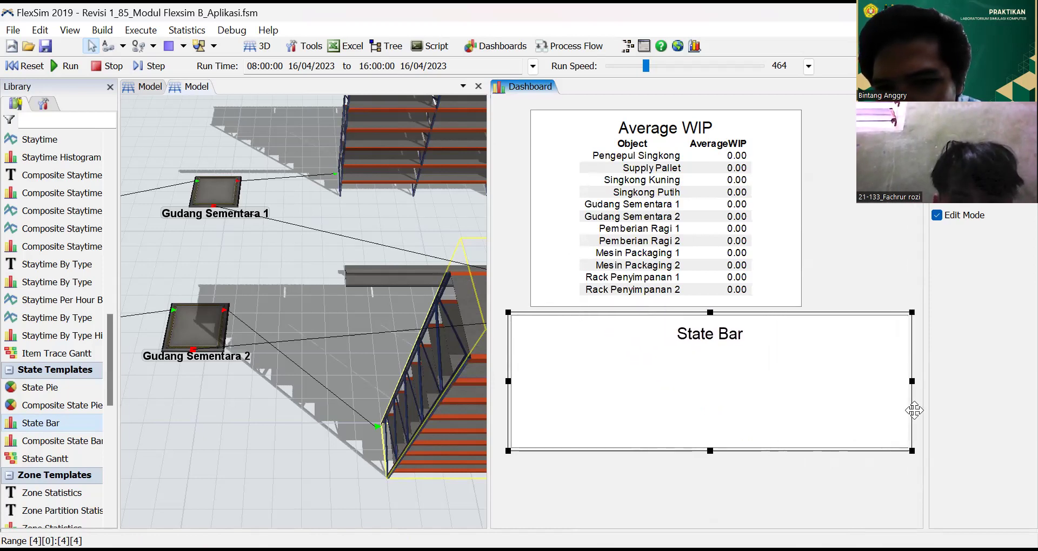
Review the objects covered by the Average WIP table in its settings.
left_click(557, 195)
double_click(560, 194)
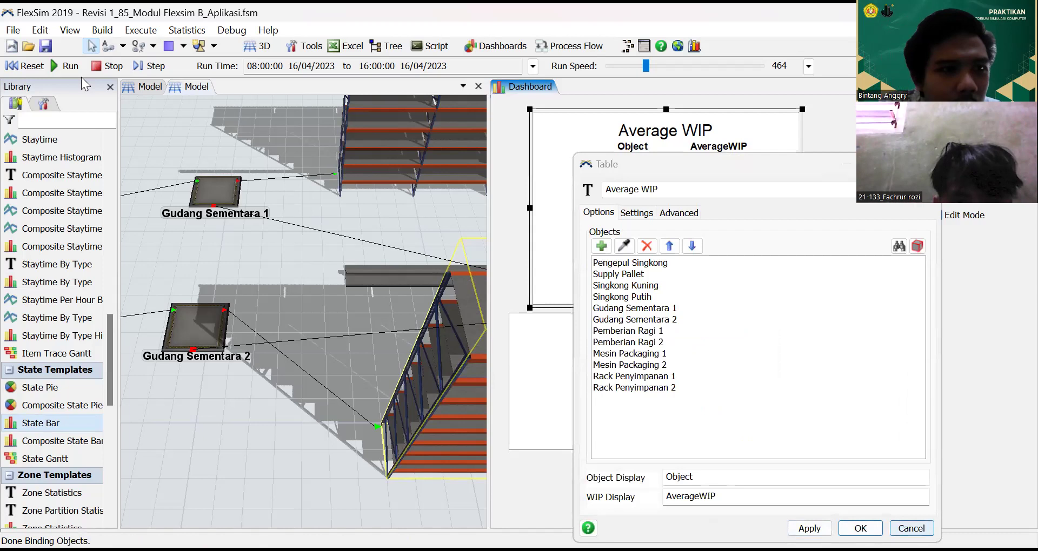
key("Return")
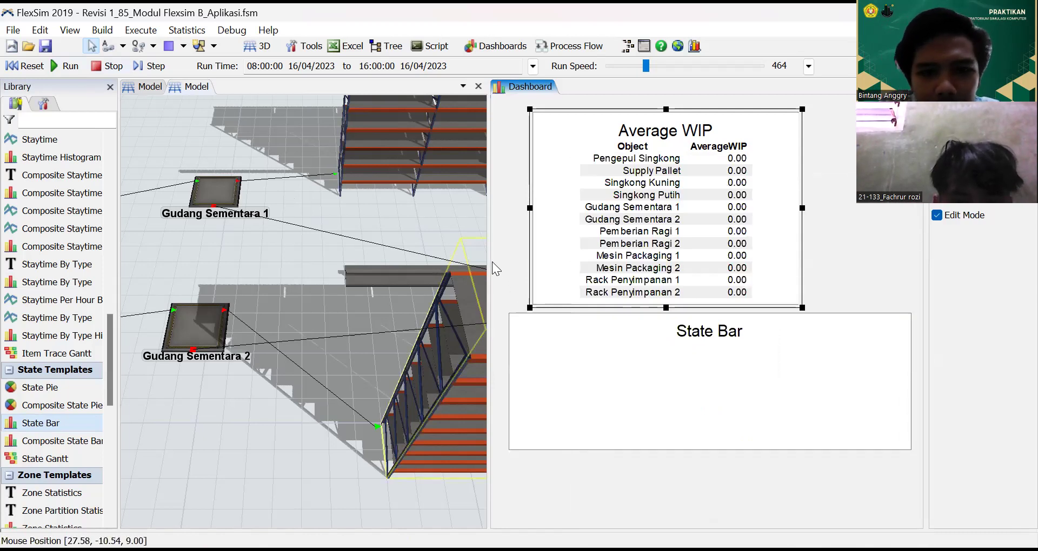
Widen the dashboard view and run the simulation.
left_click_drag(481, 271, 240, 227)
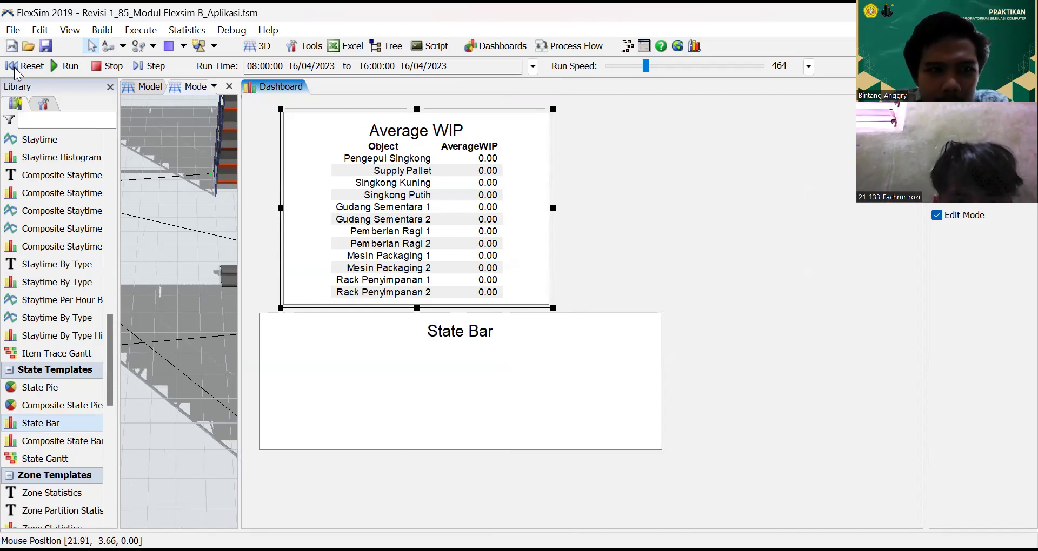
left_click(65, 66)
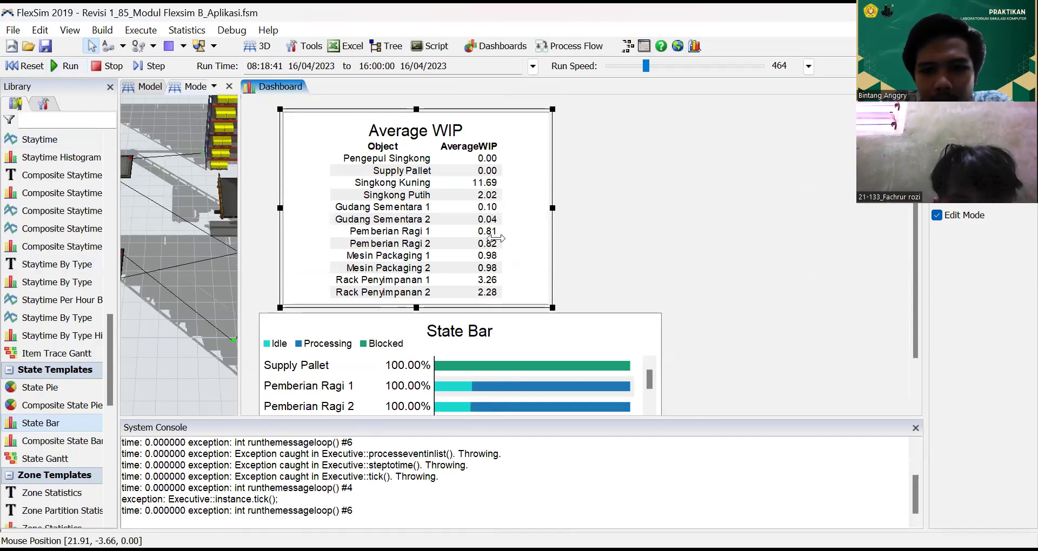
Enlarge the 3D model view around the packaging machines and close the System Console.
left_click_drag(239, 254, 495, 254)
scroll(698, 339, "down", 5)
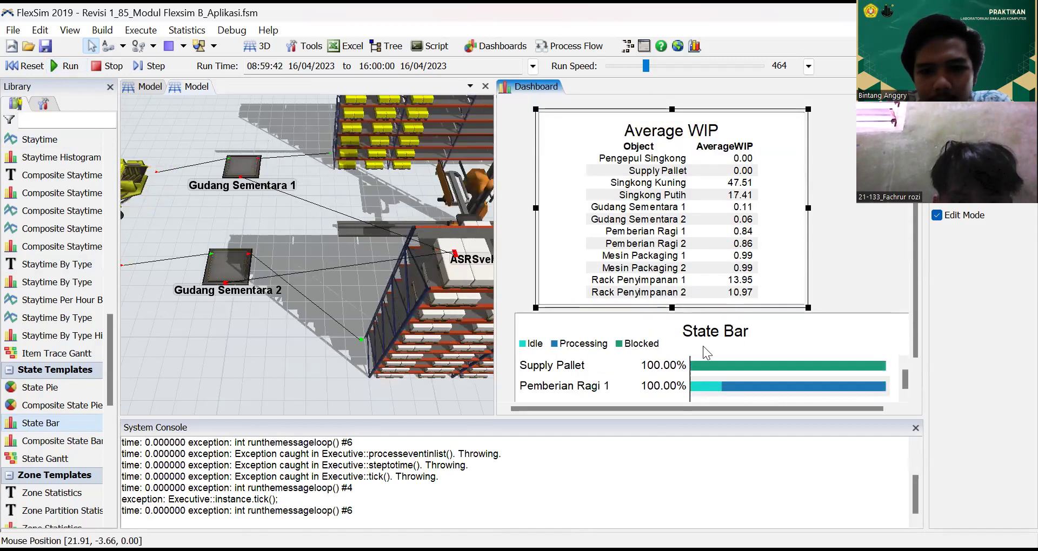
left_click_drag(236, 366, 452, 391)
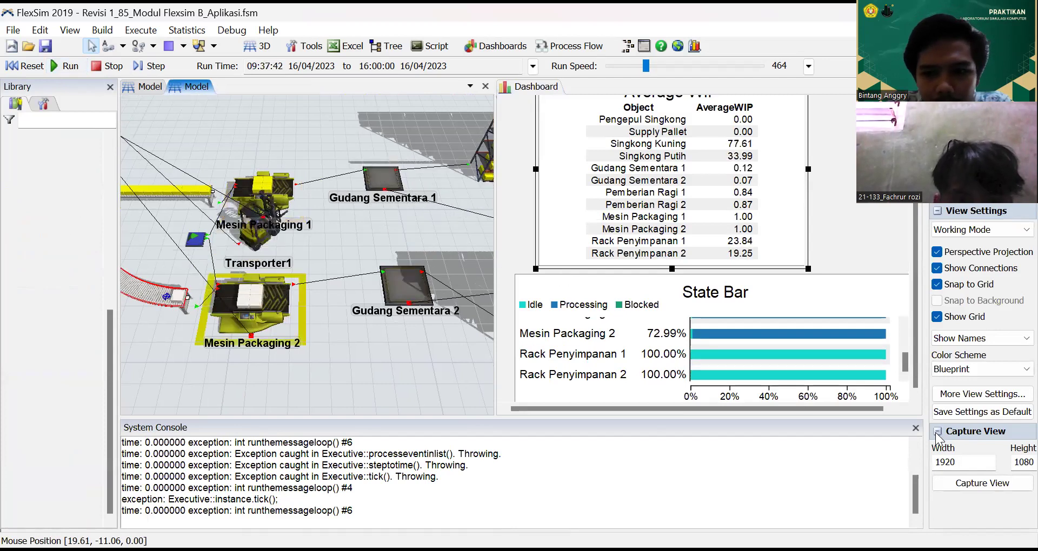
left_click_drag(493, 260, 621, 260)
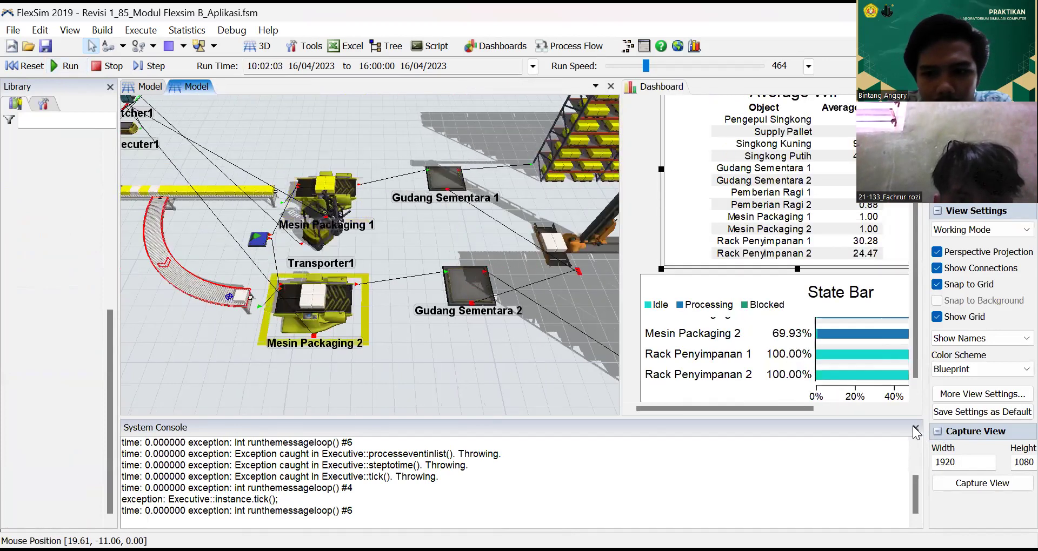
left_click(915, 428)
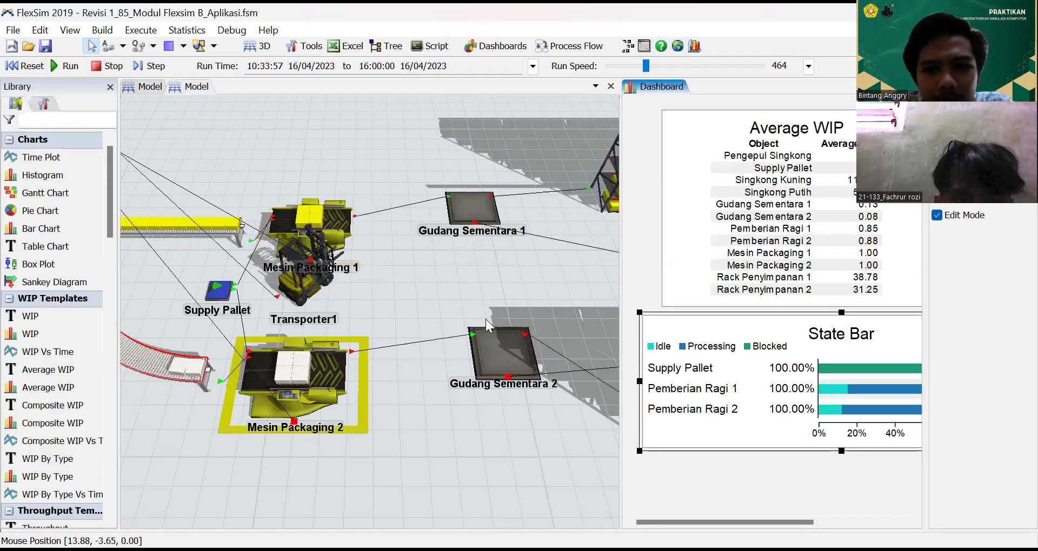
Examine the running model from the cassava queues through the packaging machines and temporary warehouses to the storage racks.
scroll(397, 285, "down", 2)
scroll(397, 284, "down", 5)
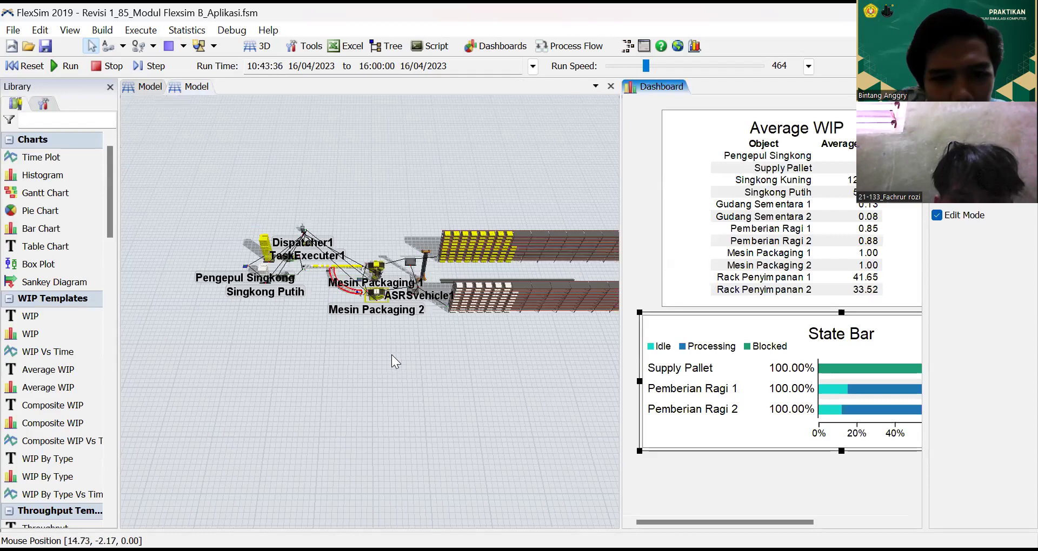
left_click(363, 327)
scroll(363, 326, "up", 2)
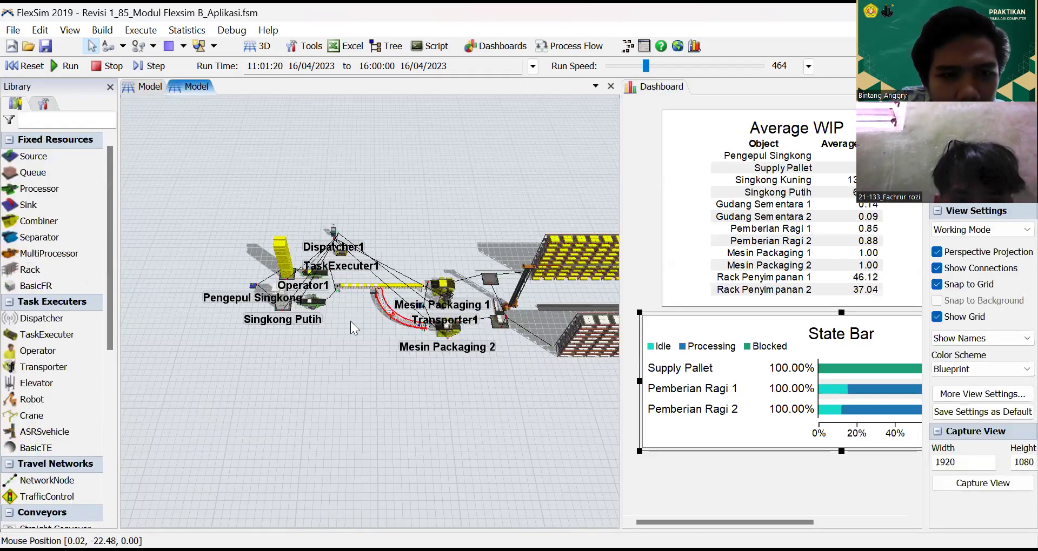
scroll(364, 327, "up", 2)
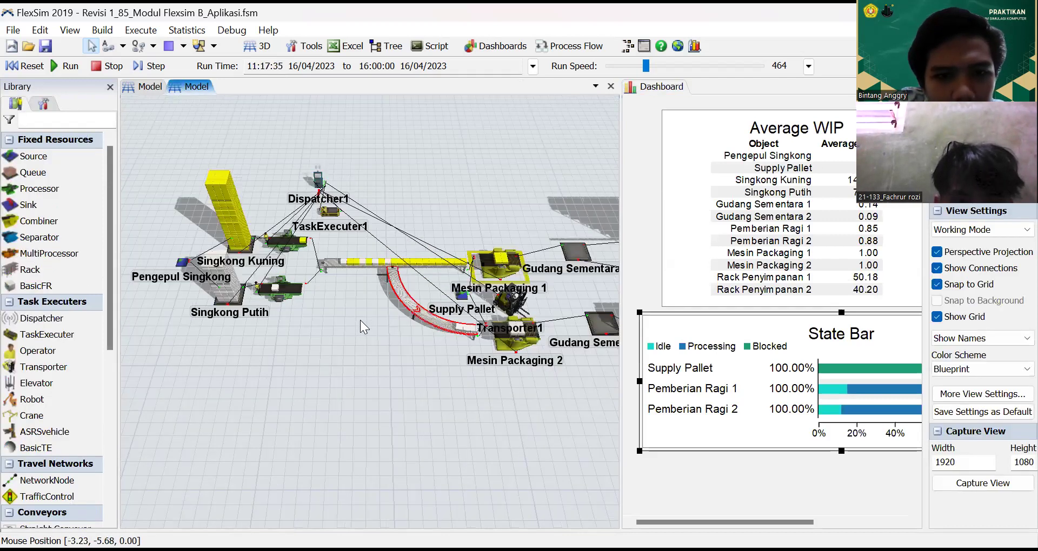
left_click_drag(441, 435, 243, 380)
left_click_drag(511, 391, 297, 352)
left_click_drag(513, 393, 460, 358)
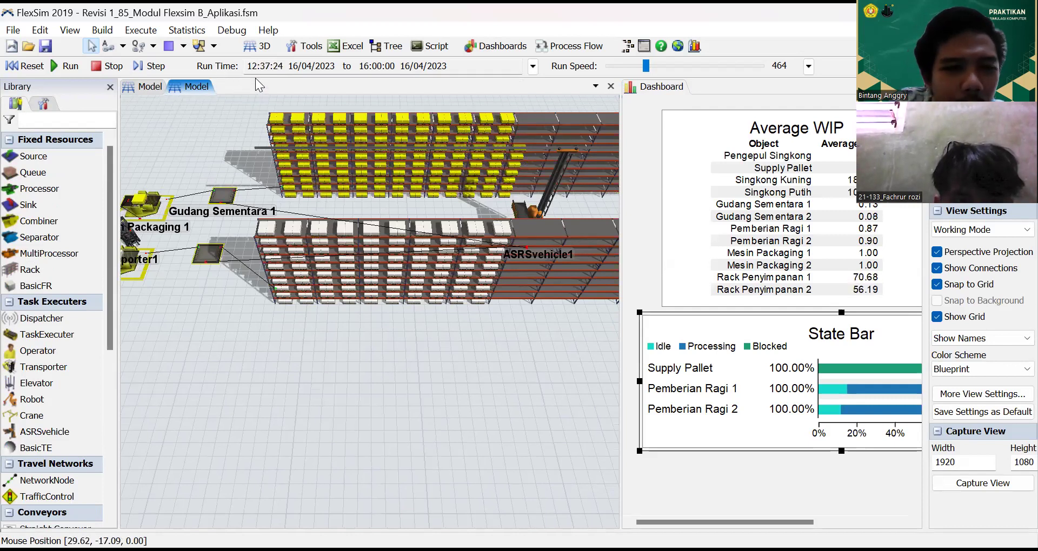
left_click_drag(246, 312, 462, 384)
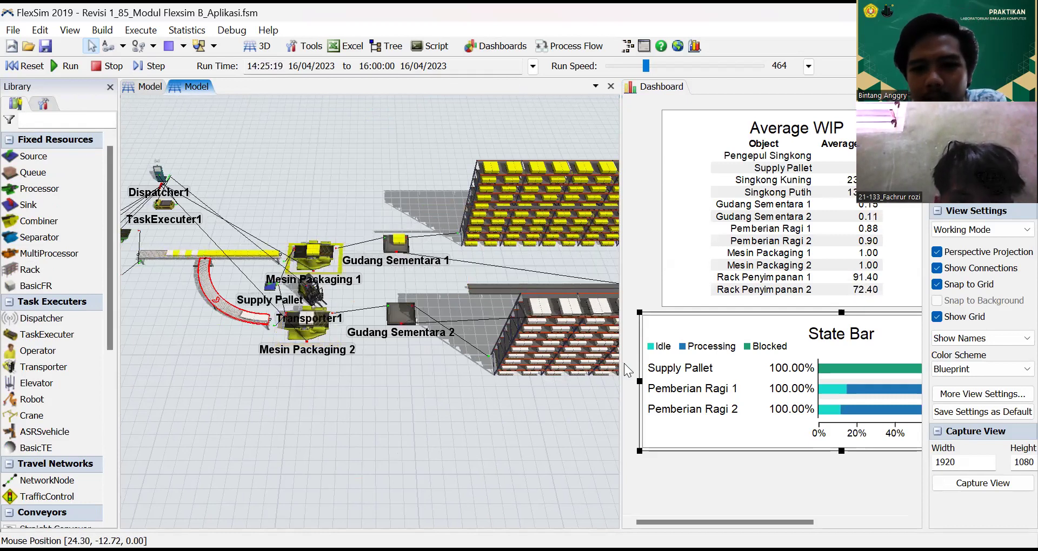
Widen the dashboard and make the State Bar chart taller so all its objects from Supply Pallet to Rack Penyimpanan 2 fit.
left_click(630, 462)
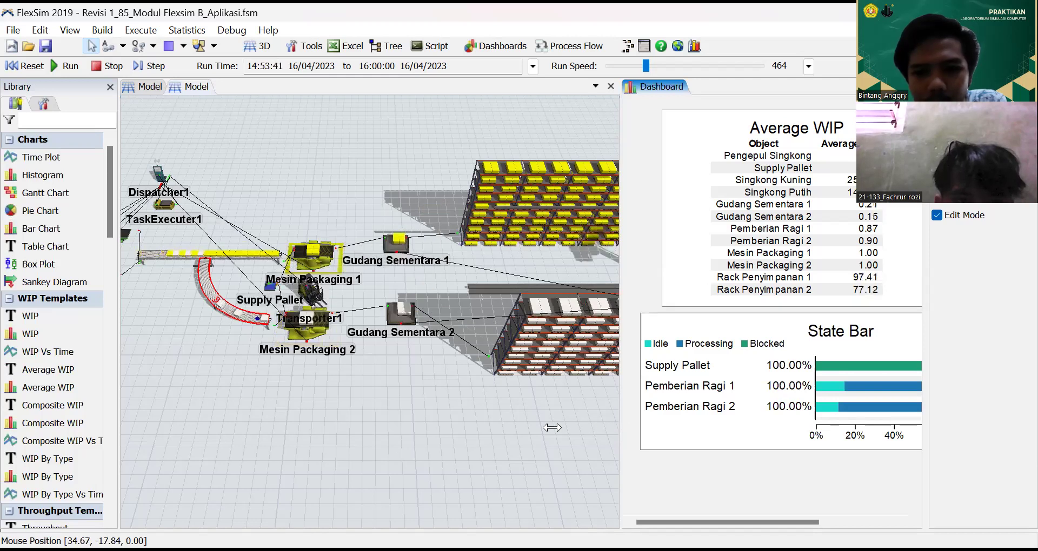
left_click_drag(412, 426, 400, 435)
left_click(621, 450)
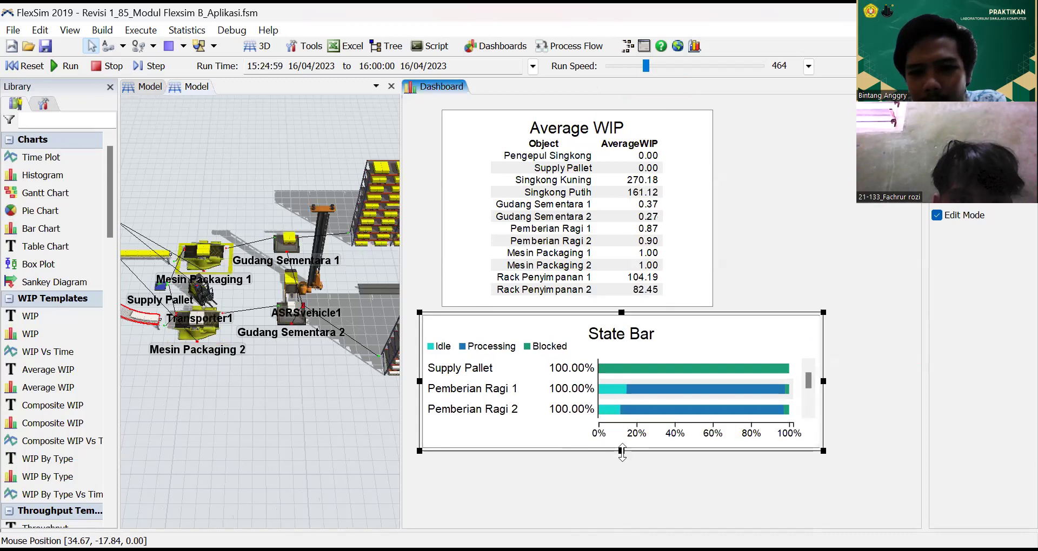
left_click_drag(621, 449, 623, 547)
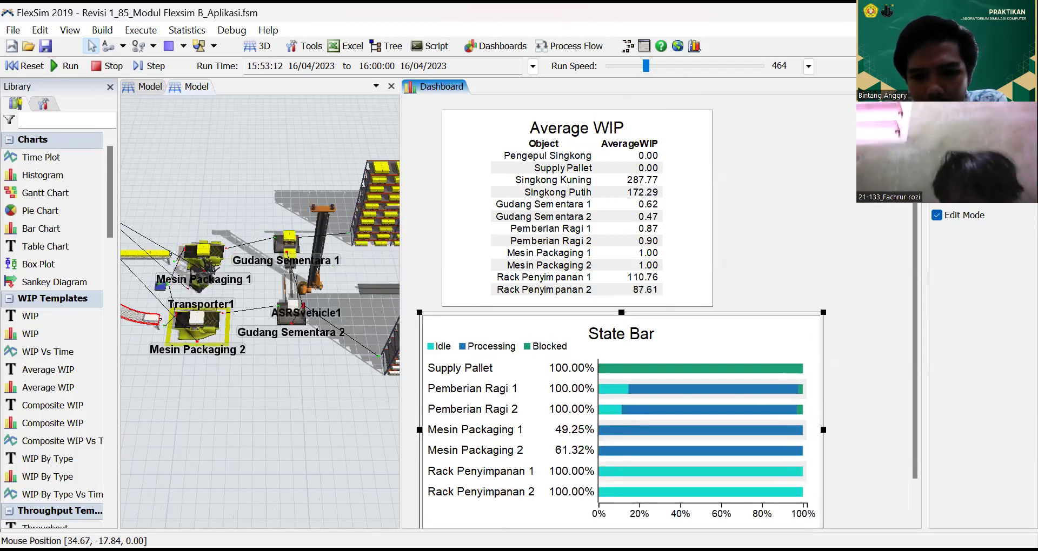
scroll(657, 328, "down", 1)
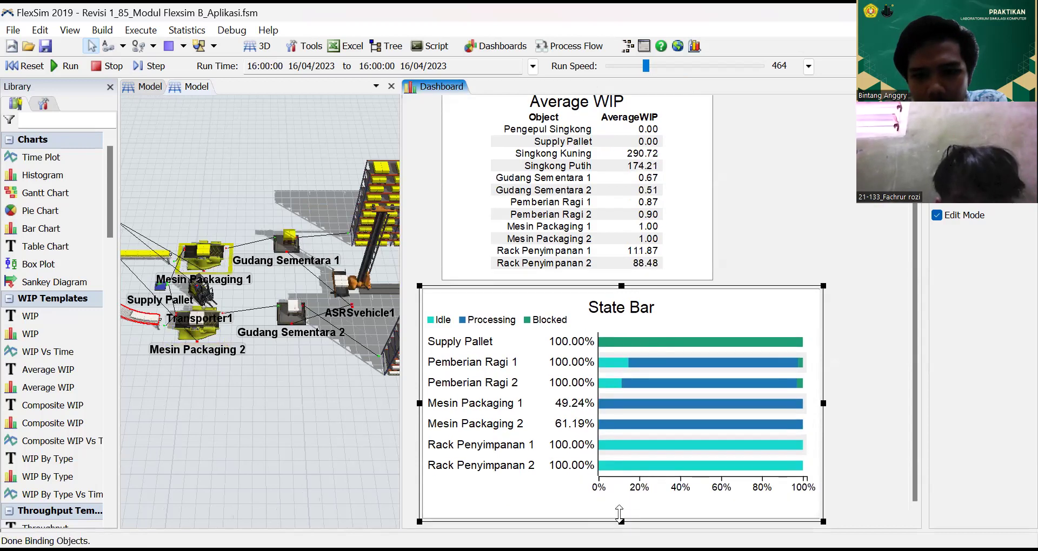
left_click_drag(621, 521, 620, 513)
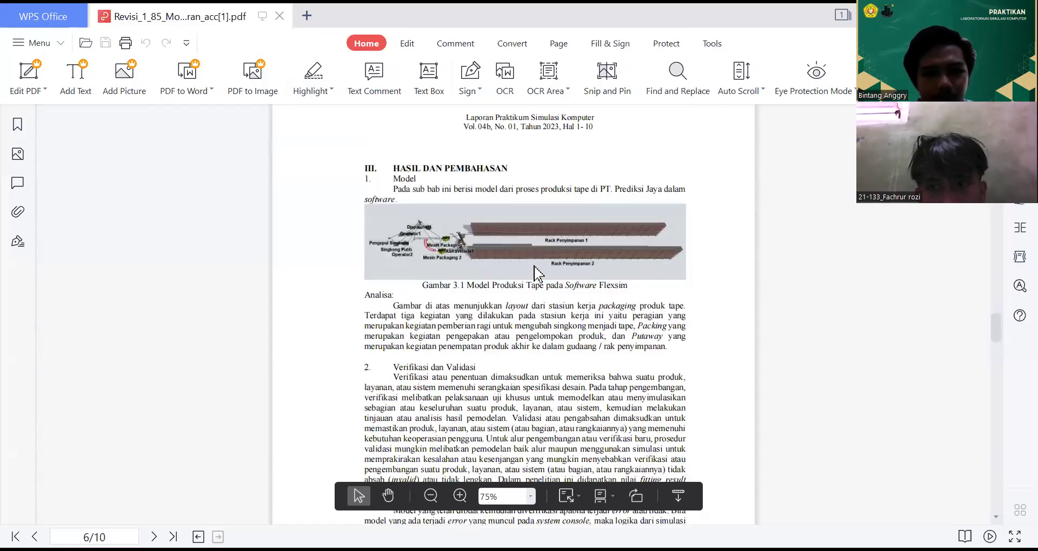
Switch to the PDF report in WPS Office and examine the model figure and its analysis in section III, Hasil dan Pembahasan.
scroll(534, 267, "up", 5, "ctrl")
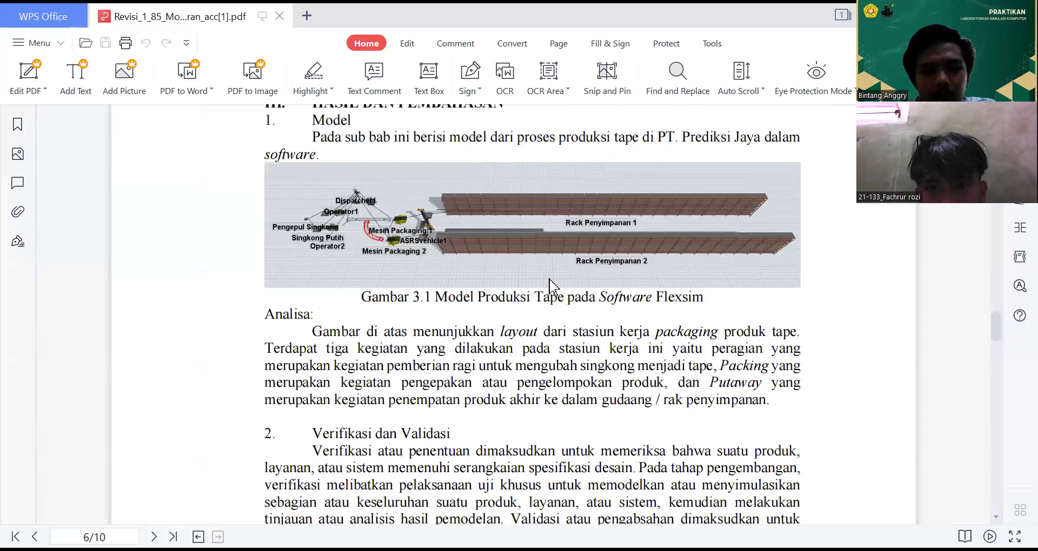
scroll(550, 285, "up", 1)
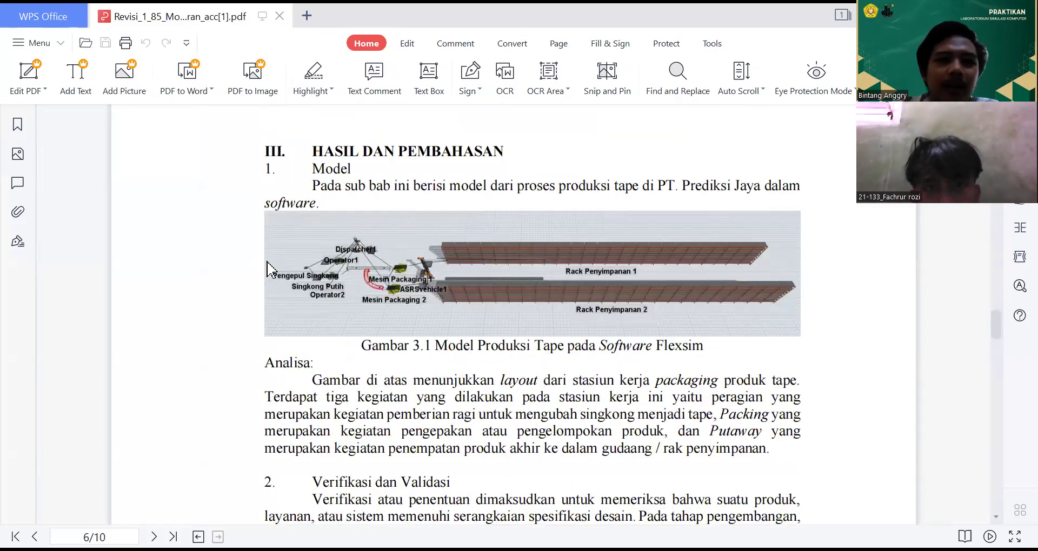
left_click_drag(407, 380, 367, 380)
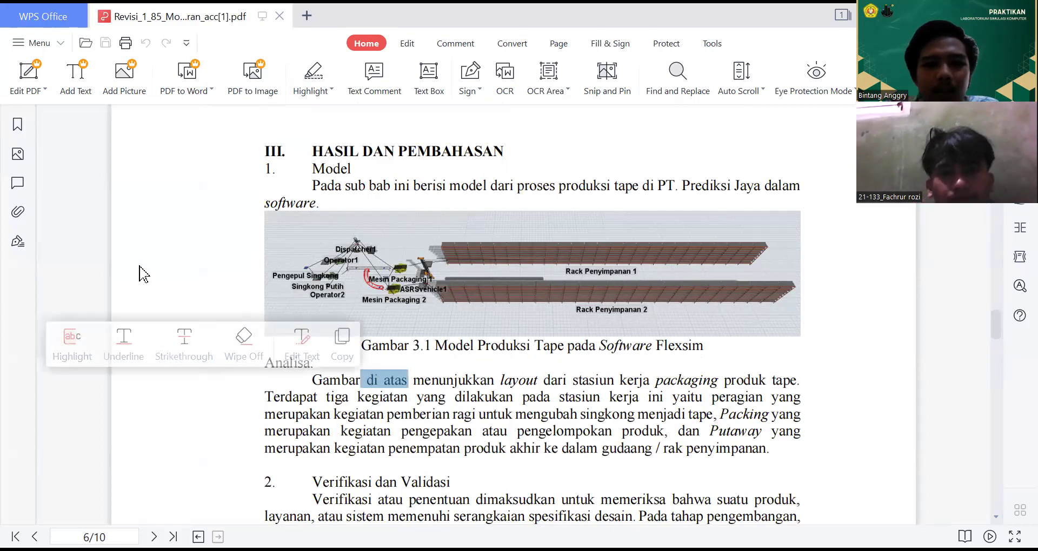
left_click(550, 323)
scroll(849, 359, "down", 1)
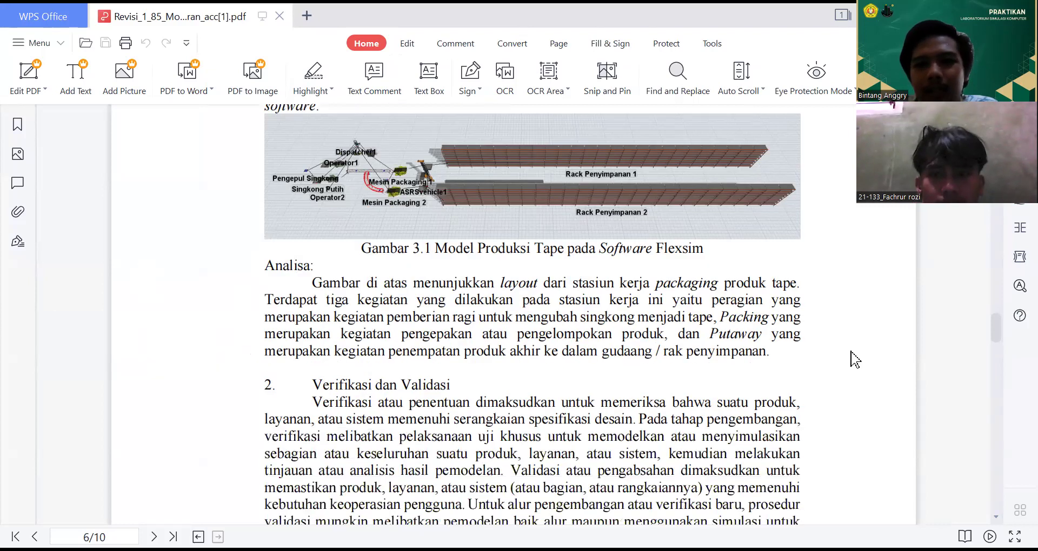
scroll(851, 359, "up", 1)
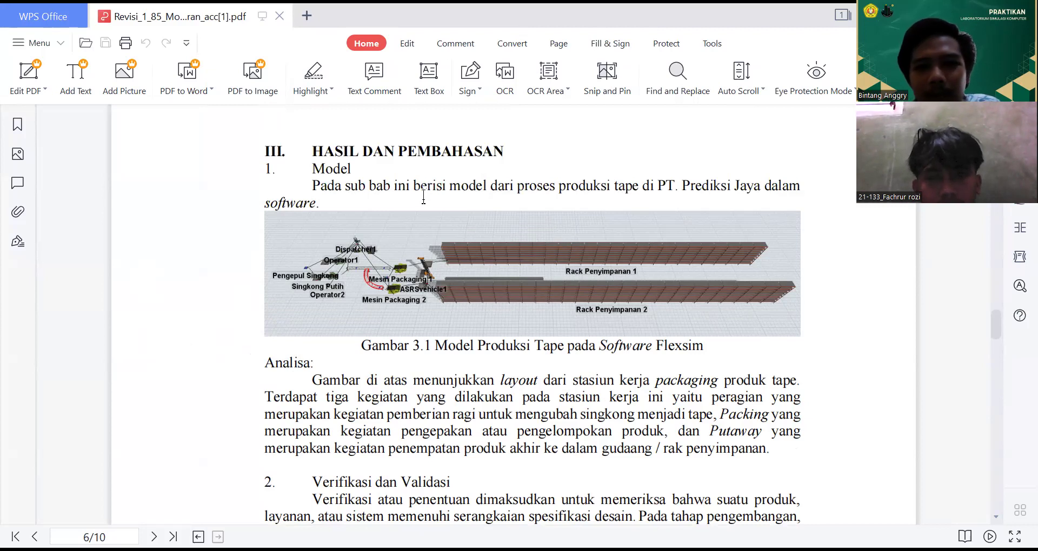
scroll(408, 411, "down", 2)
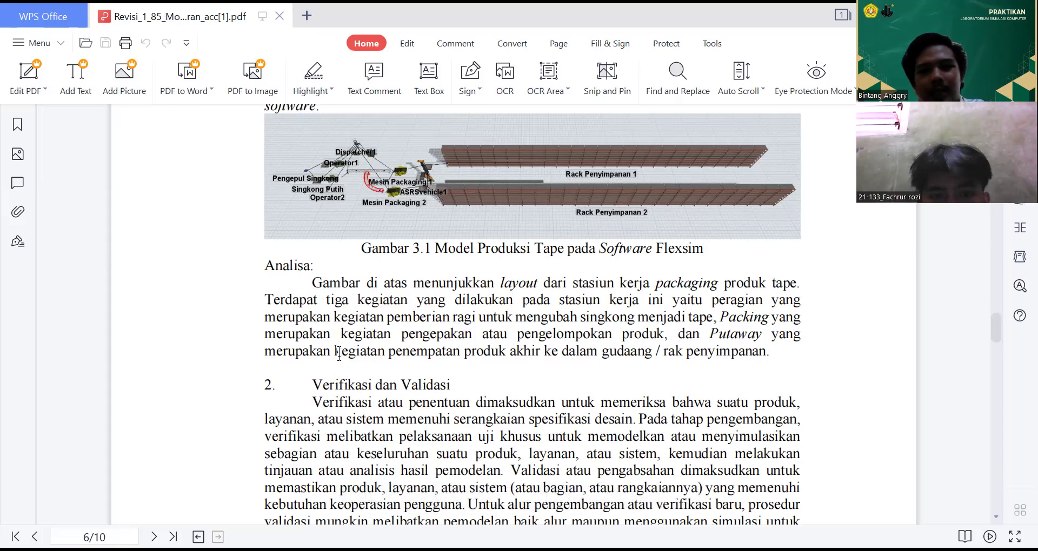
scroll(345, 357, "up", 1)
scroll(346, 359, "down", 1)
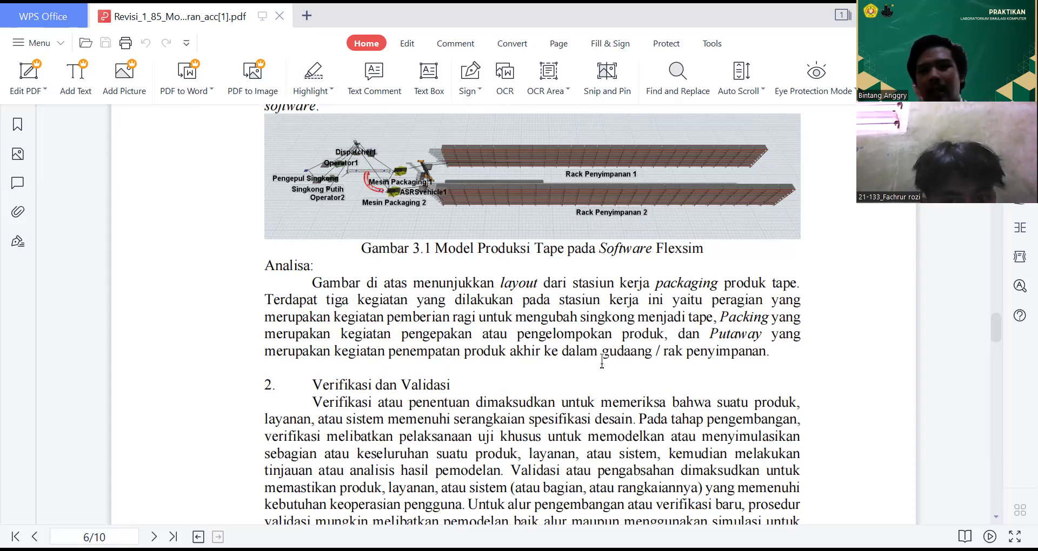
Read section 2, Verifikasi dan Validasi, including its Verifikasi and Validasi subsections, on page 6 of the report.
scroll(612, 381, "down", 1)
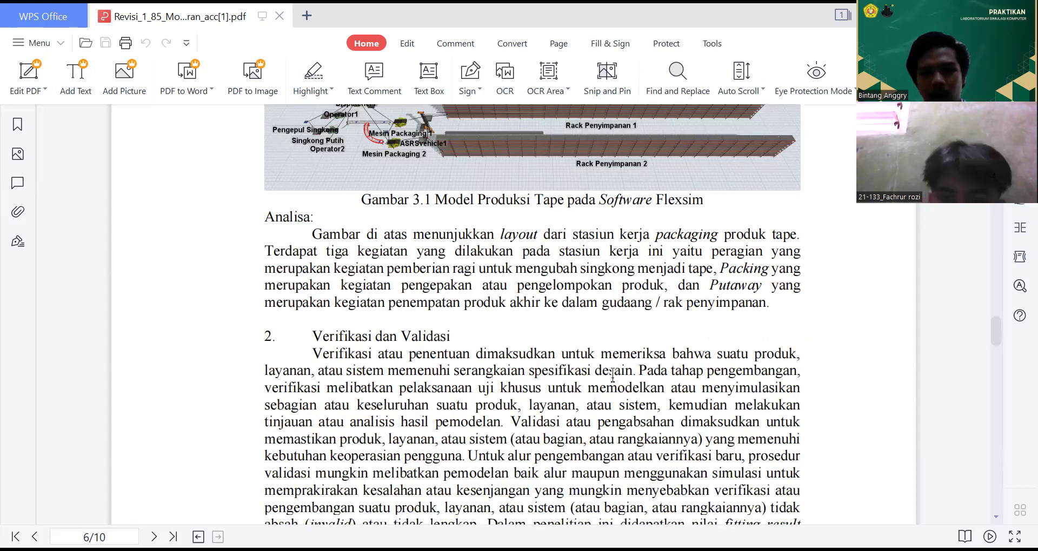
scroll(613, 377, "down", 1)
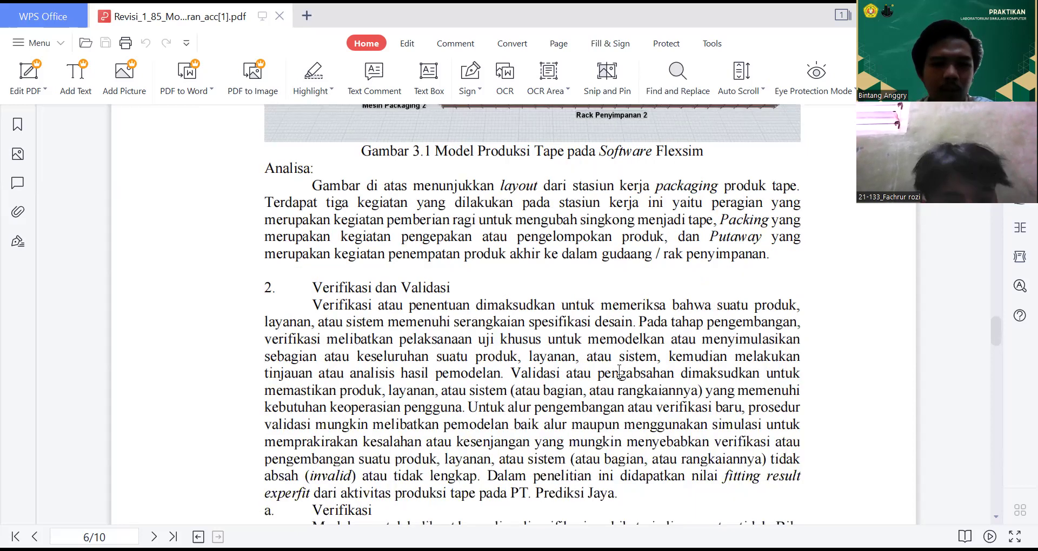
scroll(620, 373, "down", 3)
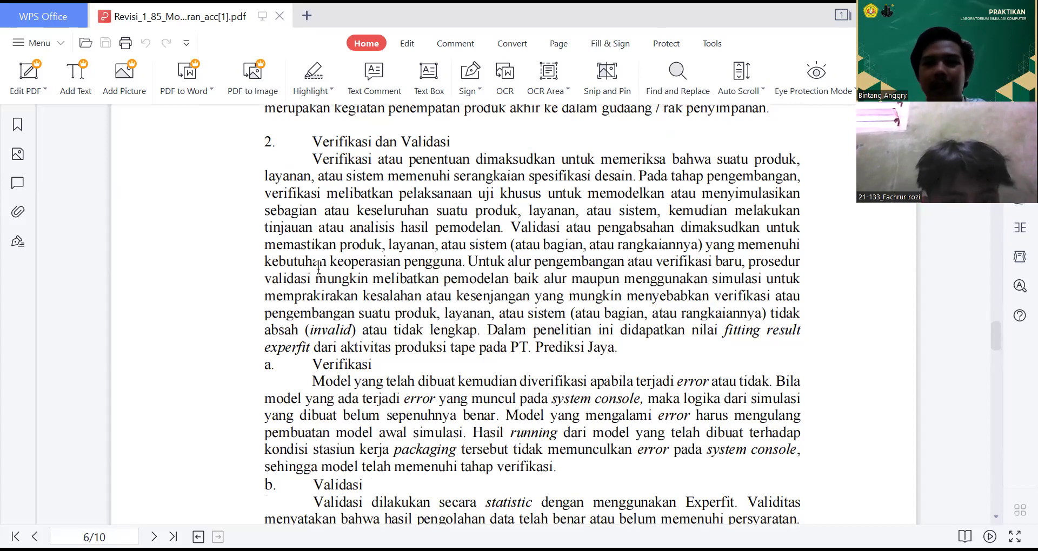
scroll(342, 301, "down", 3)
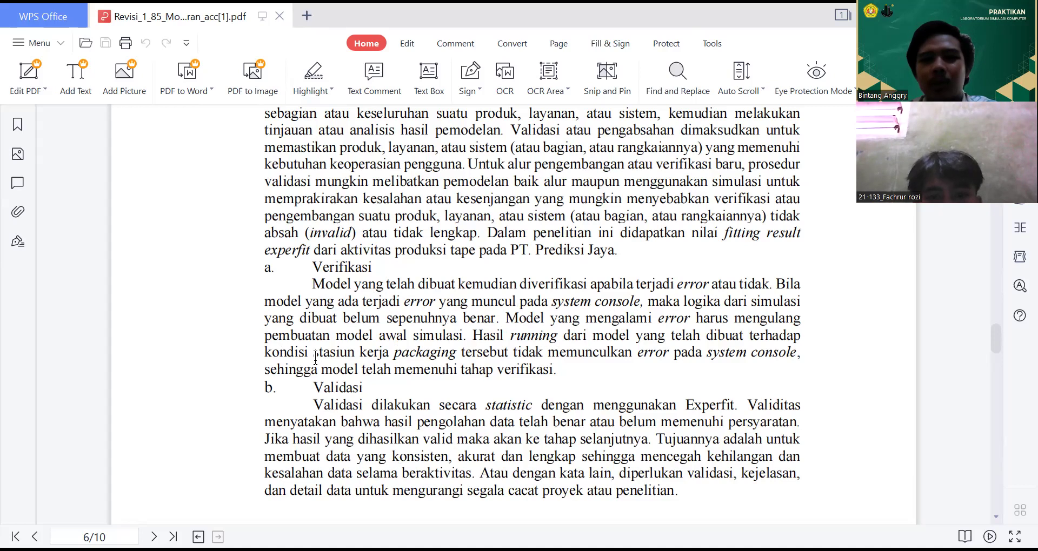
scroll(447, 347, "down", 1)
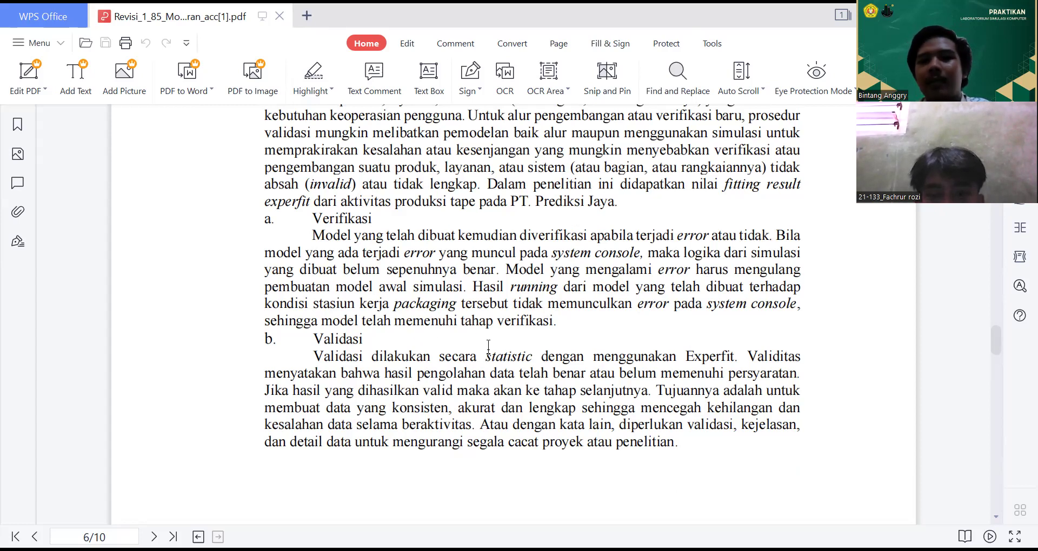
scroll(485, 345, "down", 3)
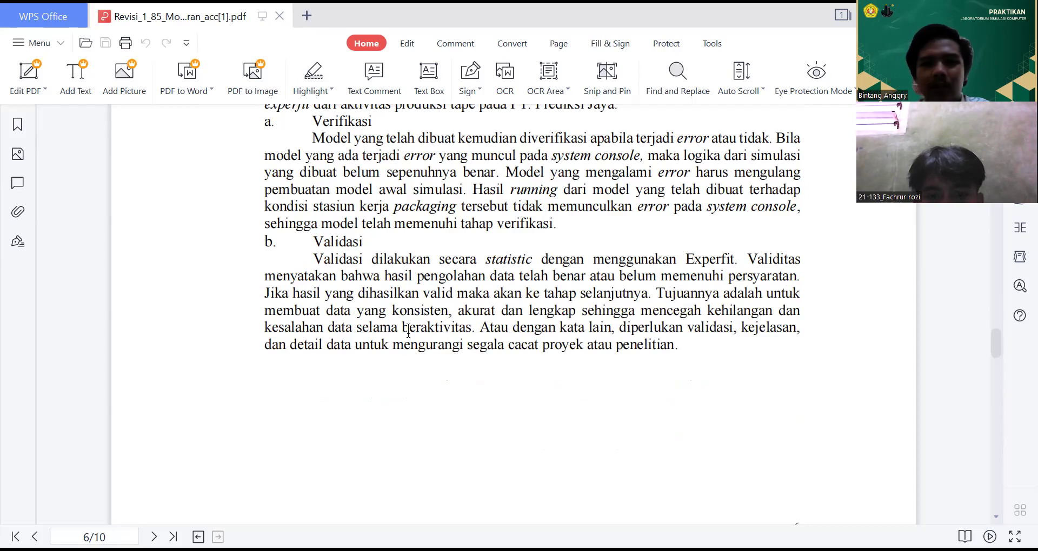
scroll(323, 322, "down", 2)
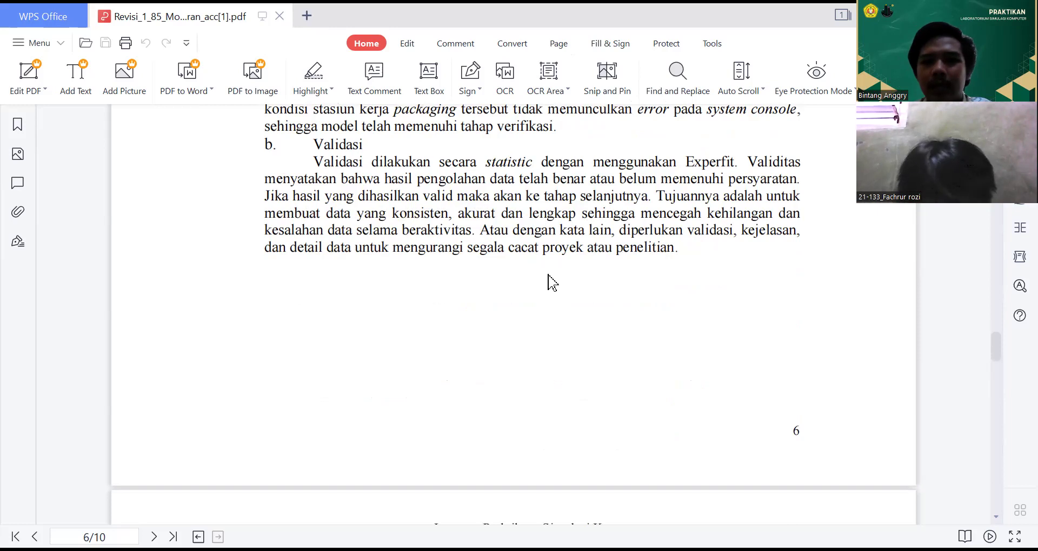
Examine Gambar 3.2, Automated Fitting Result Experfit, and read the analysis of its candidate distributions.
scroll(552, 283, "down", 10)
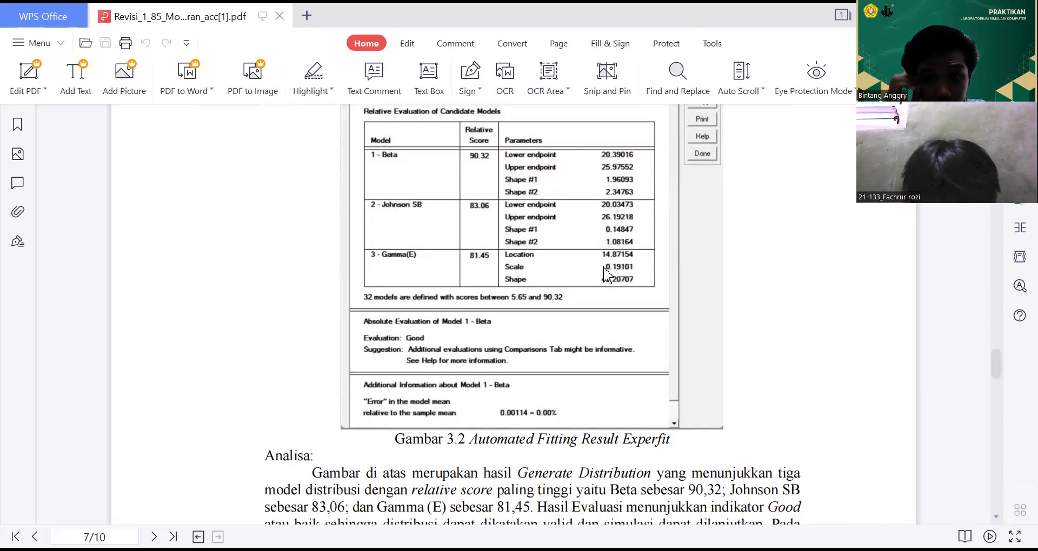
scroll(555, 383, "down", 3)
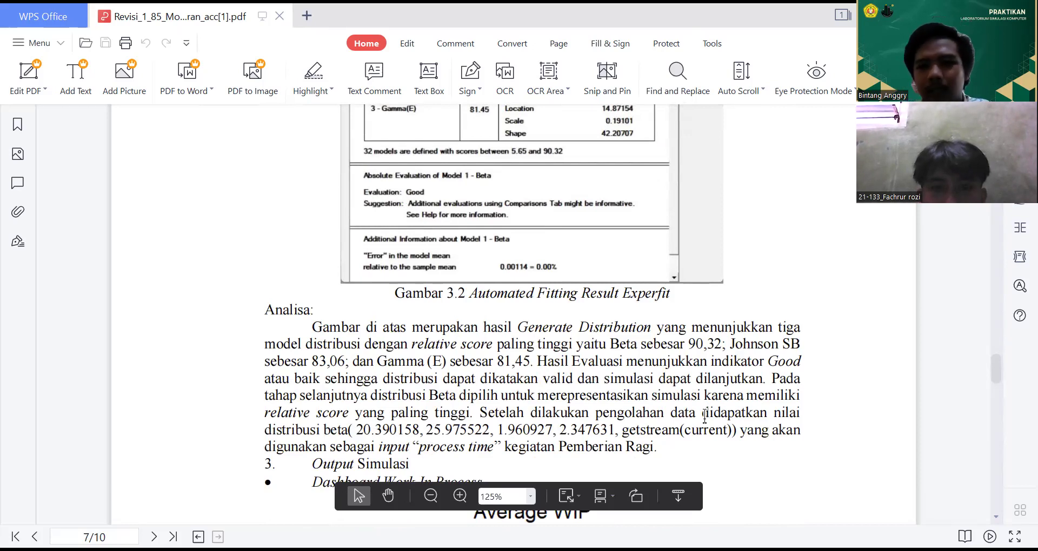
scroll(704, 416, "up", 2)
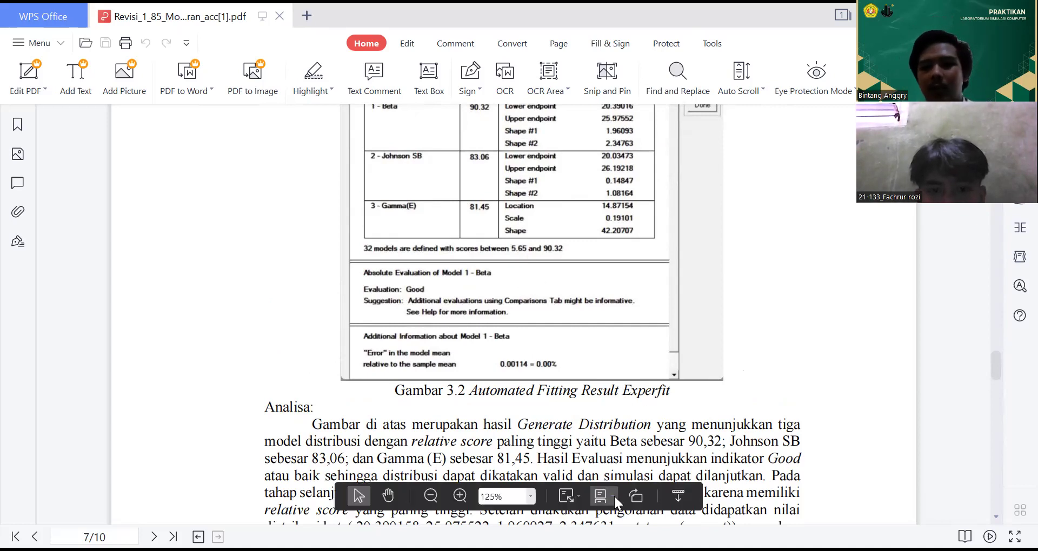
scroll(201, 377, "down", 1)
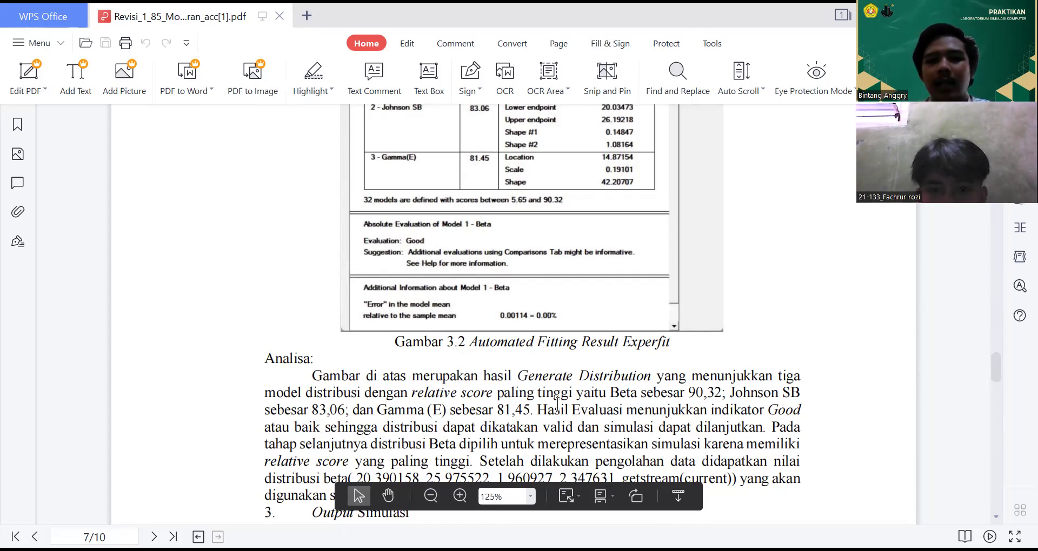
scroll(557, 403, "down", 1)
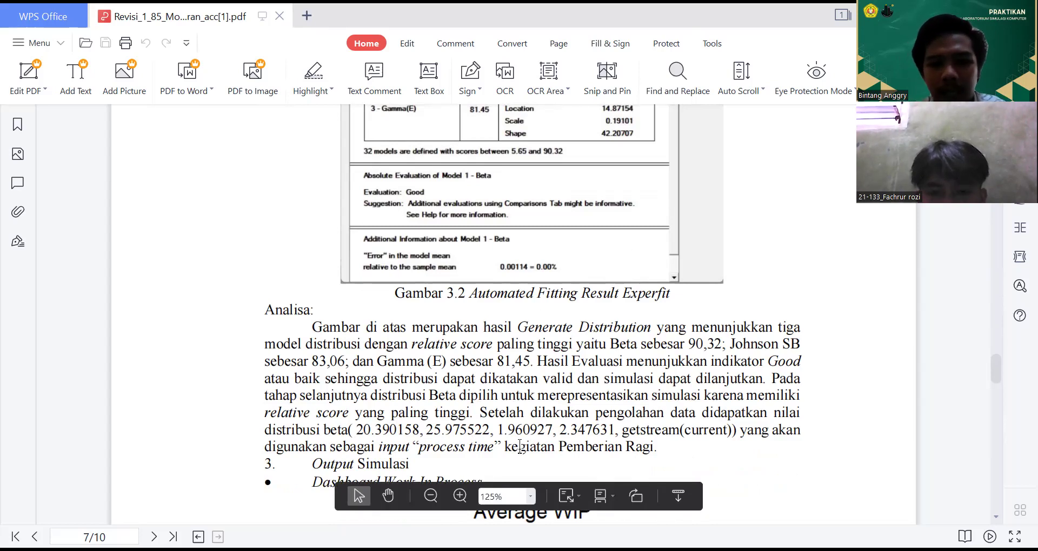
Examine the Average WIP table under Output Simulasi and read its analysis through to the top of page 8.
scroll(438, 430, "down", 5)
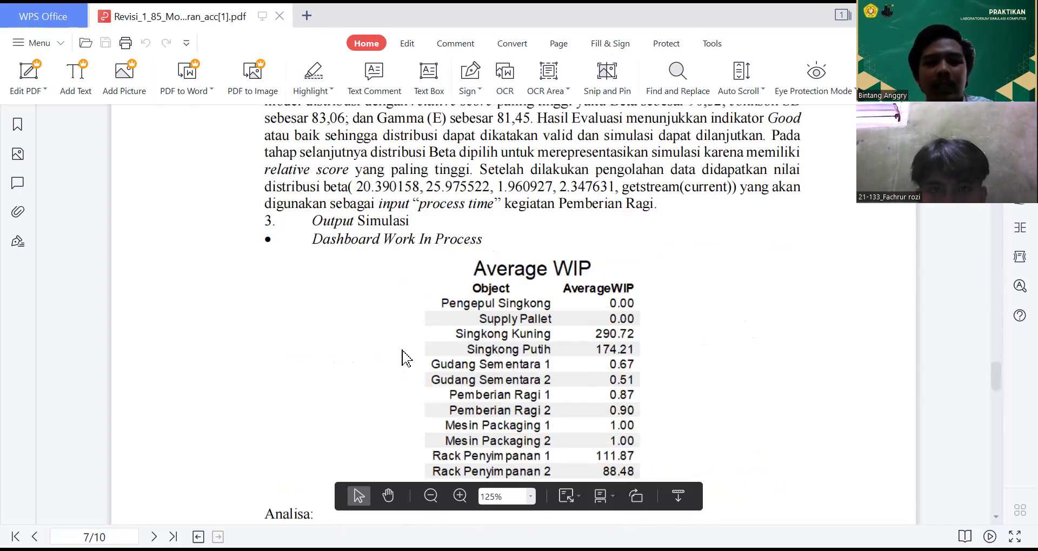
scroll(352, 307, "down", 2)
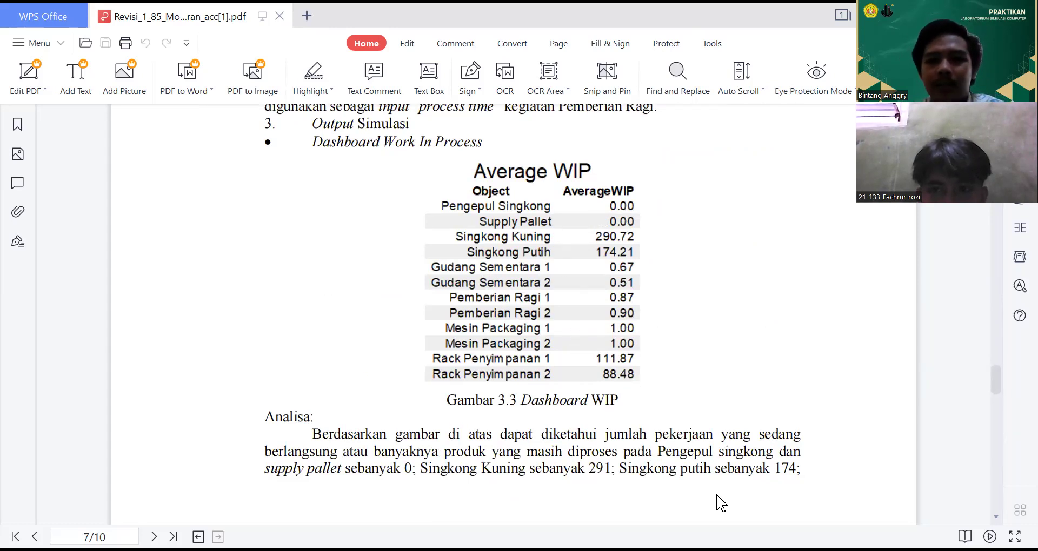
scroll(400, 368, "down", 2)
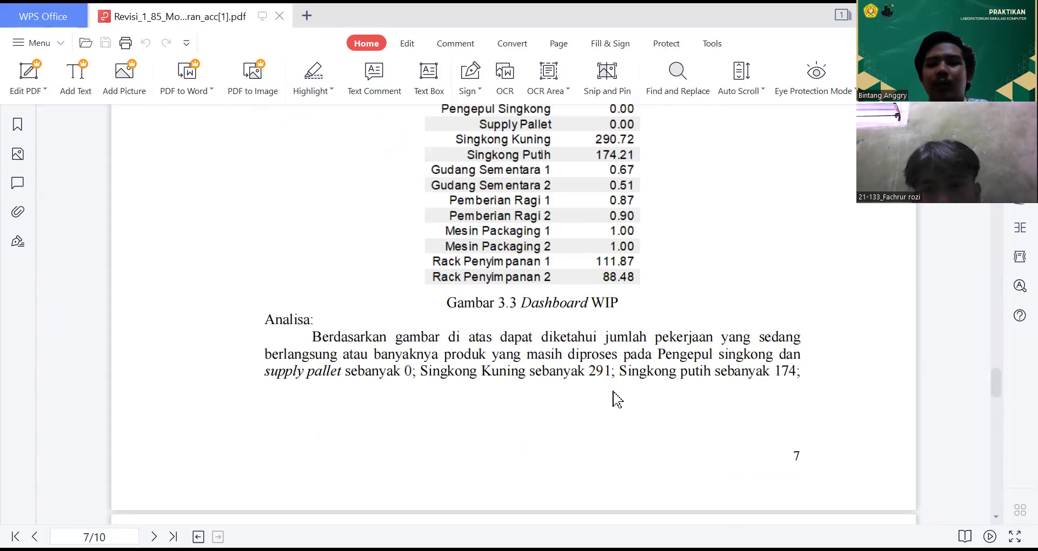
scroll(705, 384, "down", 5)
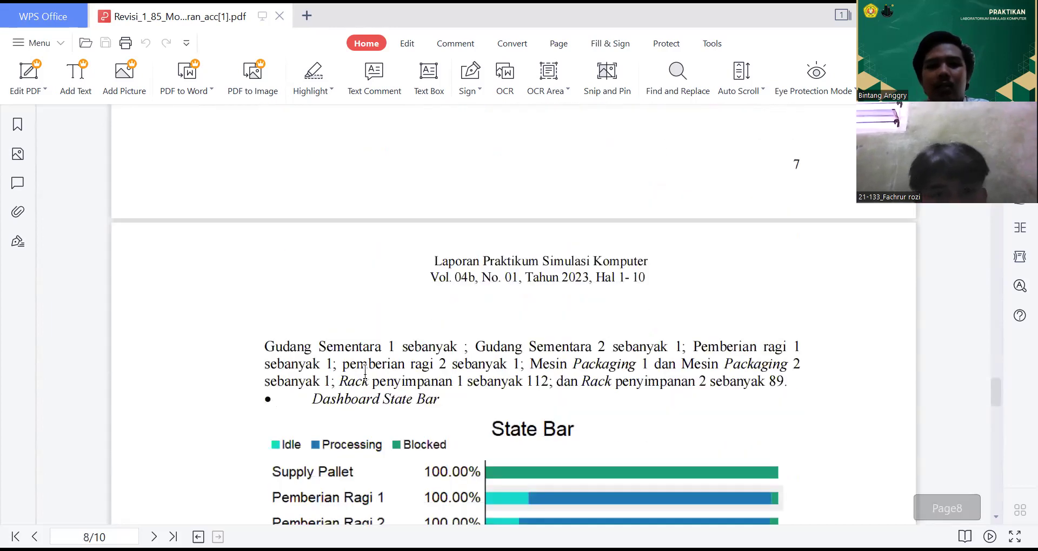
scroll(365, 372, "down", 1)
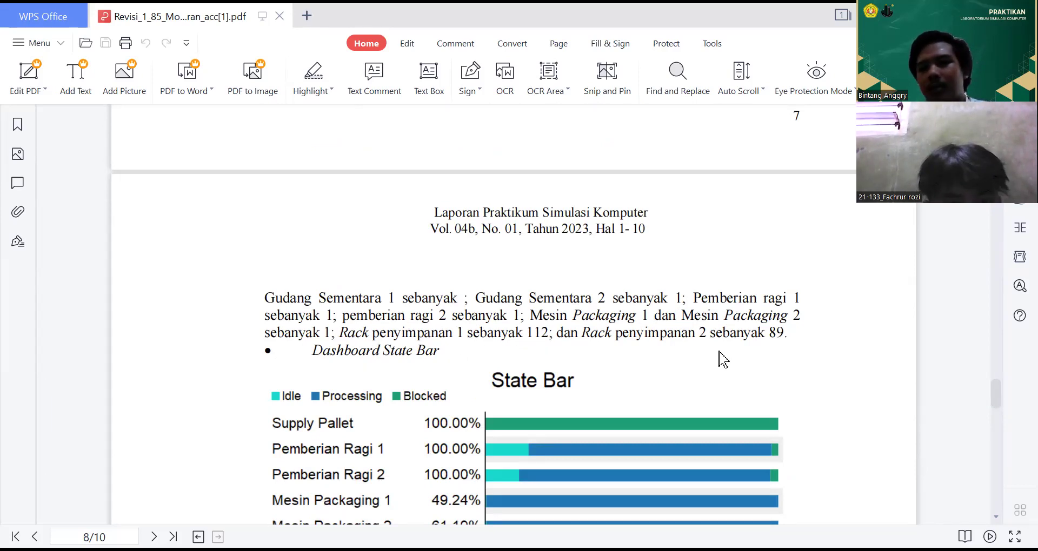
Examine the State Bar chart in Gambar 3.5 and read the analysis of idle, processing and blocked percentages.
scroll(395, 356, "down", 3)
scroll(394, 367, "down", 2)
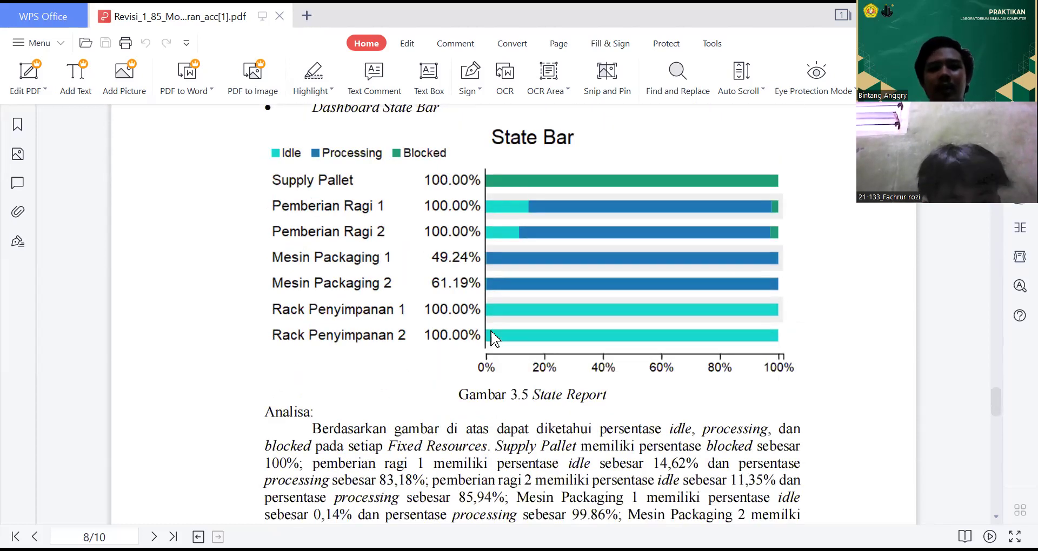
scroll(277, 406, "down", 1)
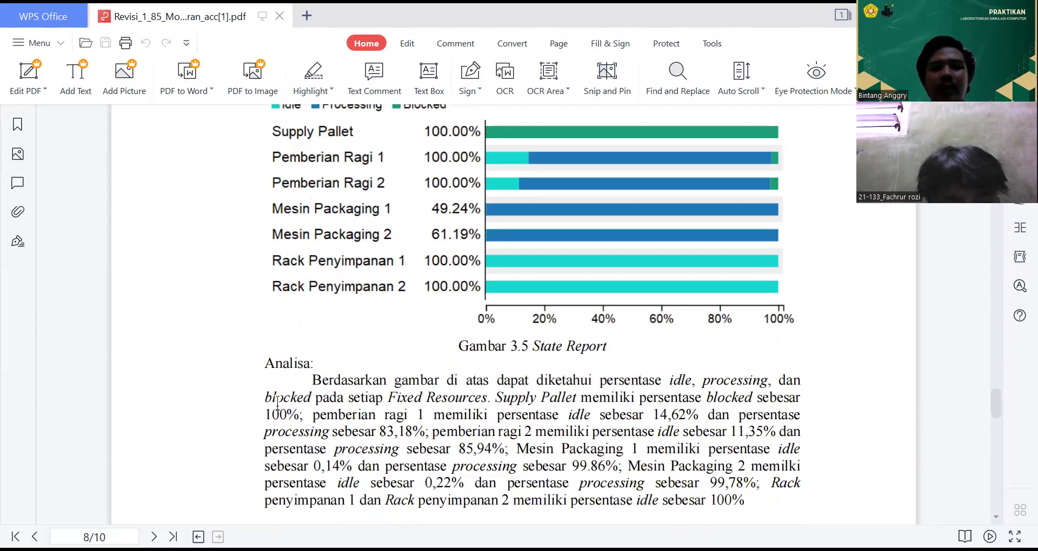
scroll(278, 403, "down", 2)
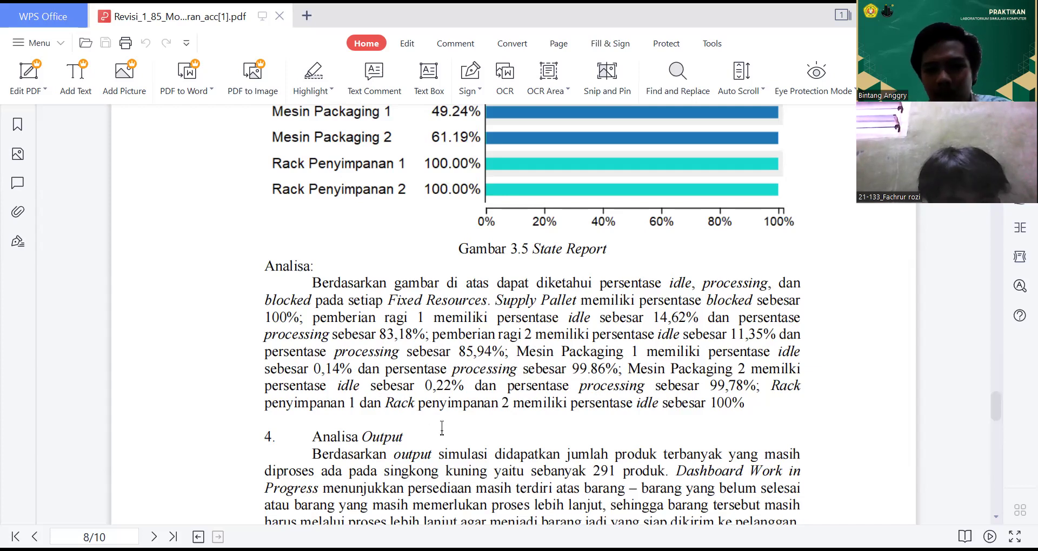
Read section 4, Analisa Output, covering work in progress, bottleneck, downtime and idle time, across pages 8 and 9.
scroll(647, 381, "down", 1)
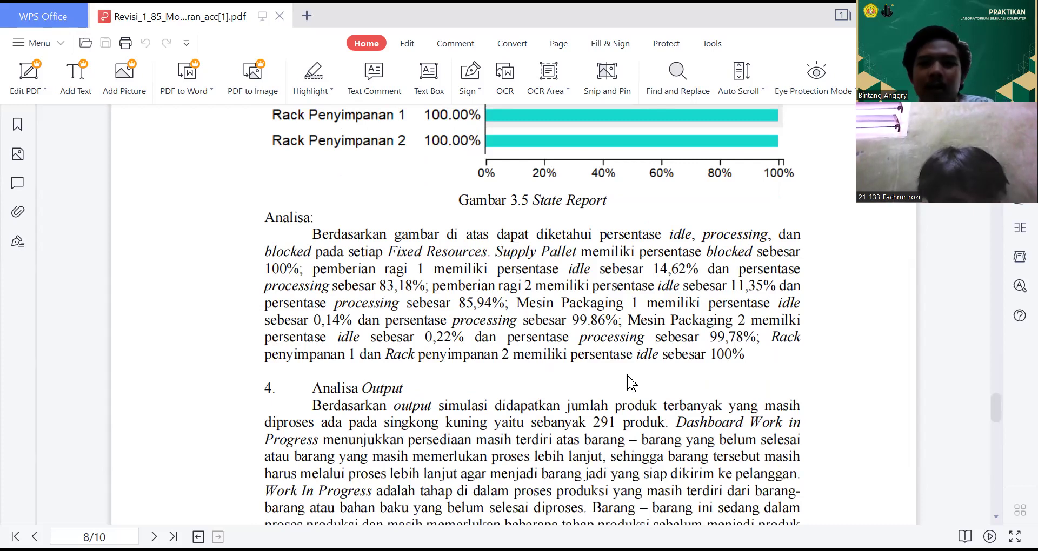
scroll(667, 352, "down", 3)
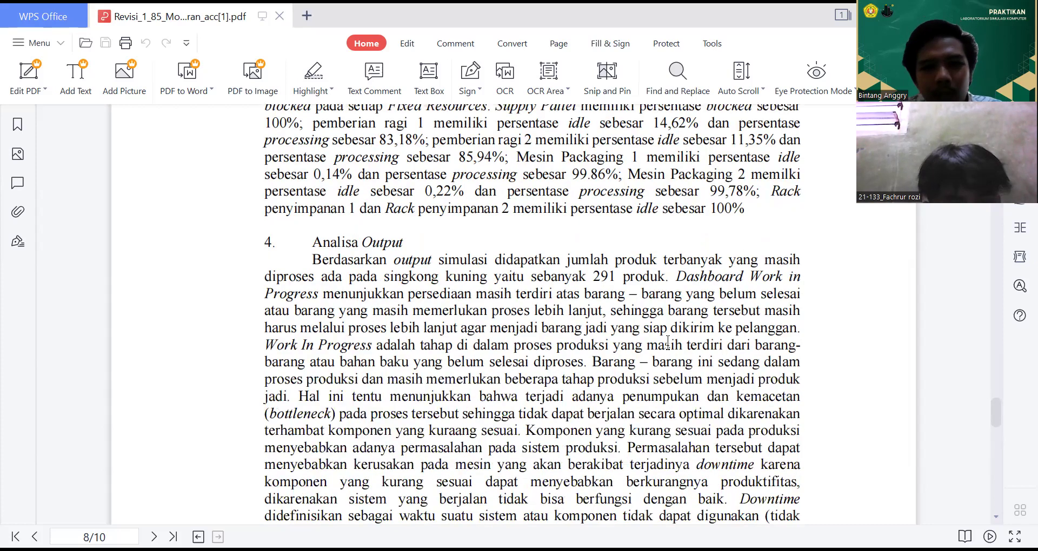
scroll(668, 342, "down", 6)
scroll(637, 389, "up", 4)
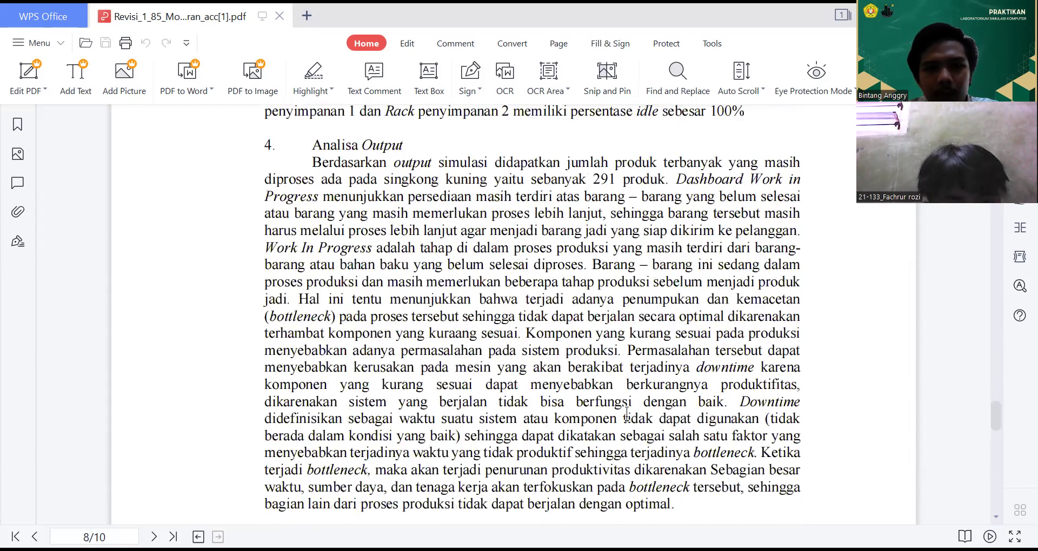
scroll(618, 324, "up", 1)
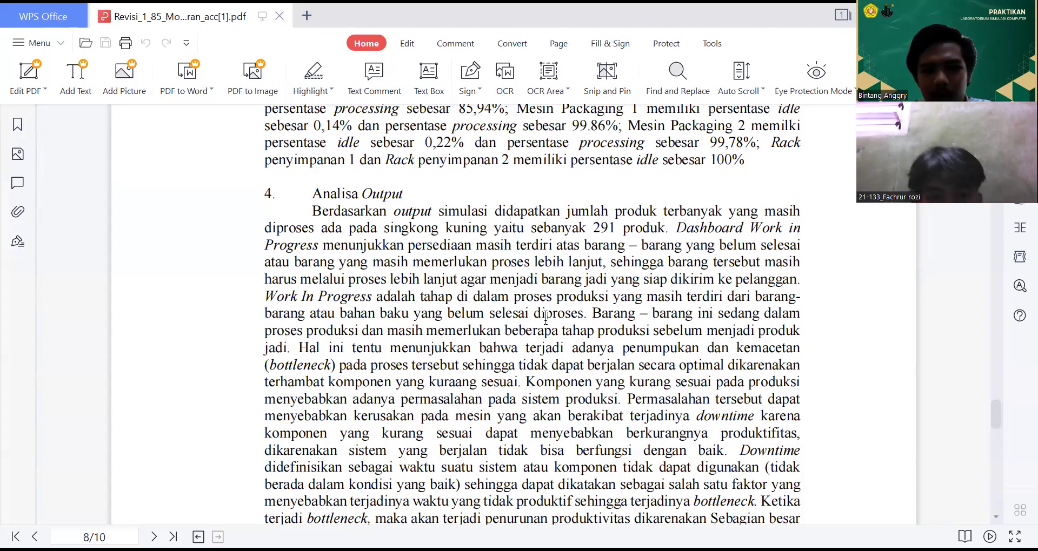
scroll(593, 318, "down", 3)
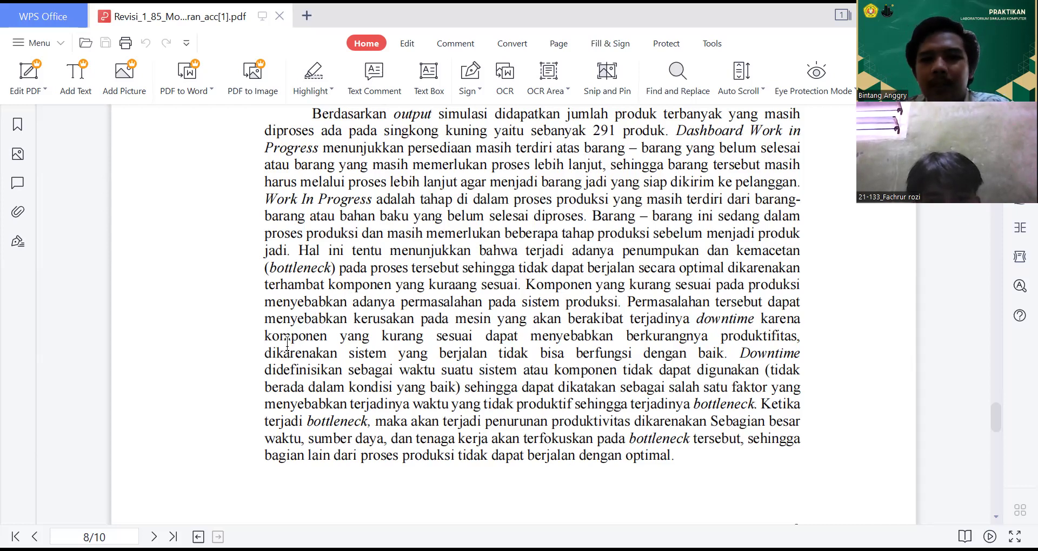
scroll(287, 343, "down", 1)
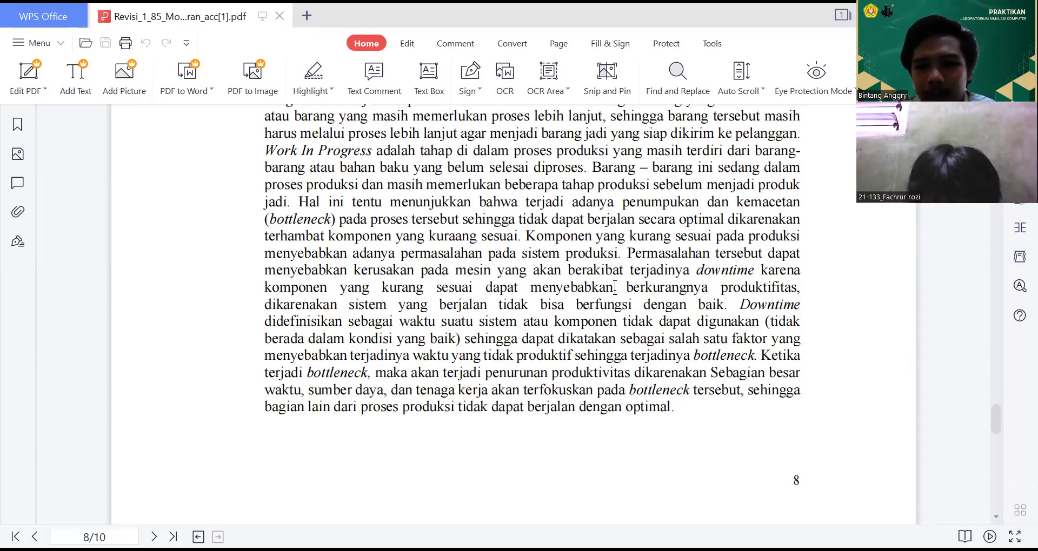
scroll(305, 305, "down", 10)
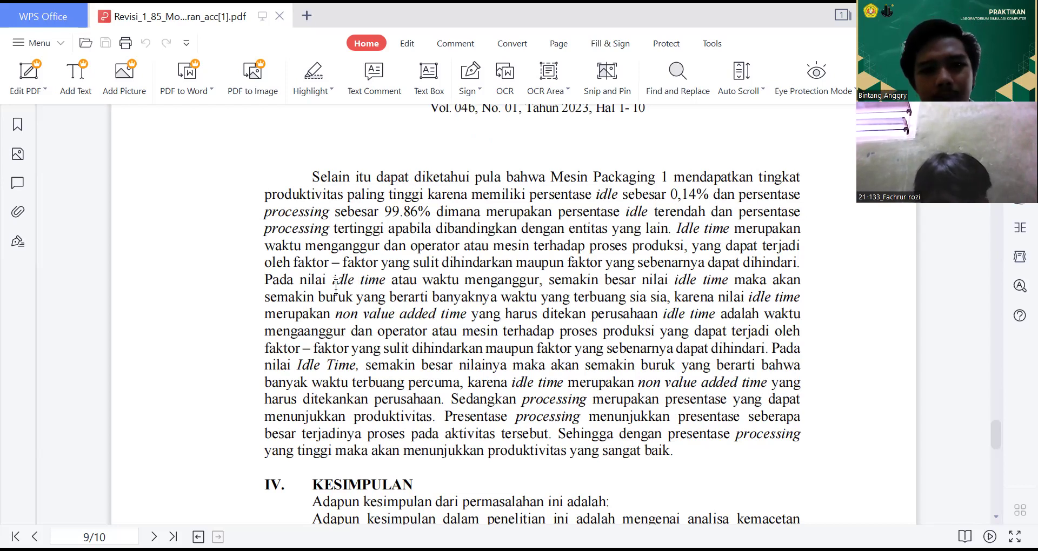
scroll(337, 286, "down", 3)
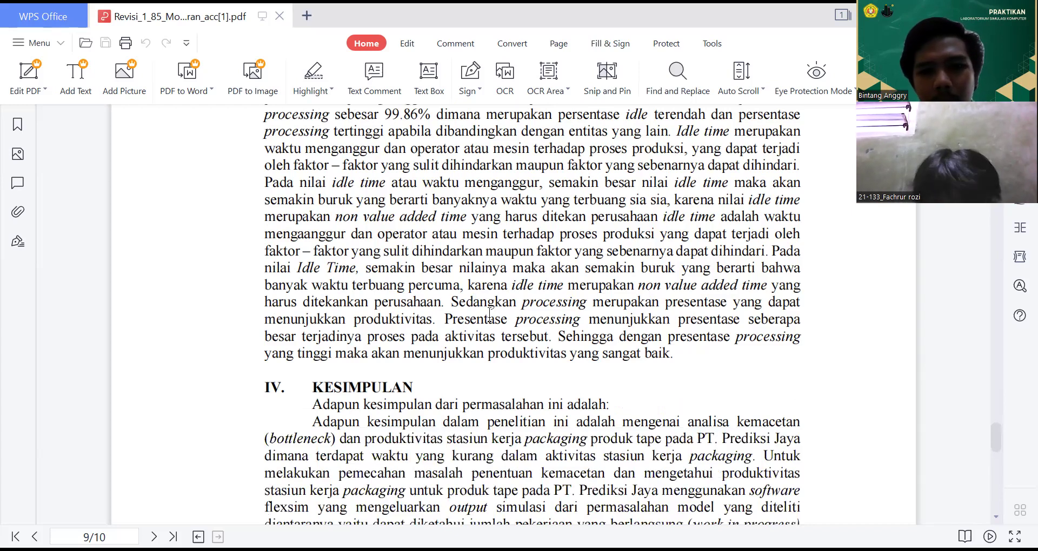
Read section IV, Kesimpulan, on page 9 down to the start of Daftar Pustaka.
scroll(442, 345, "down", 4)
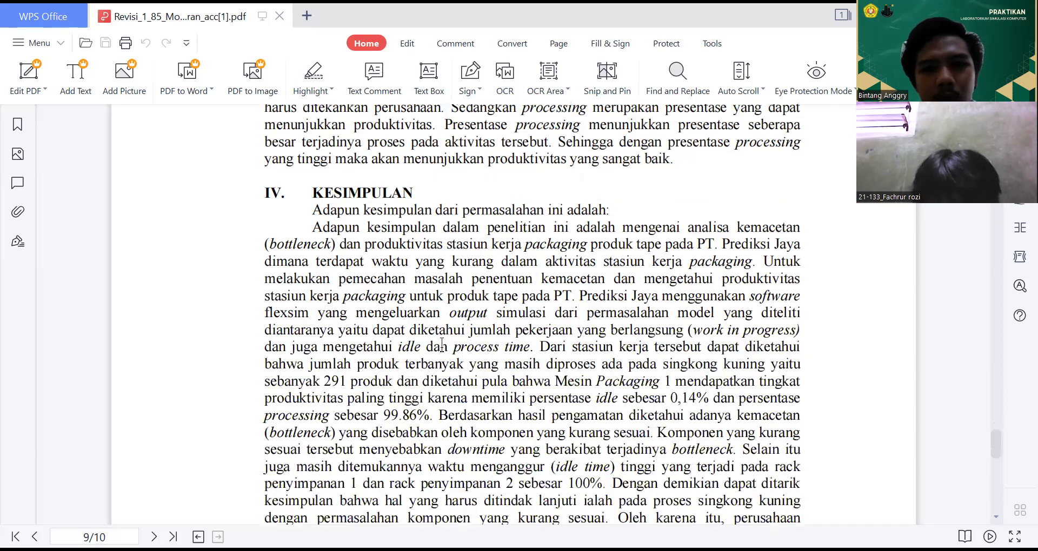
scroll(442, 345, "down", 2)
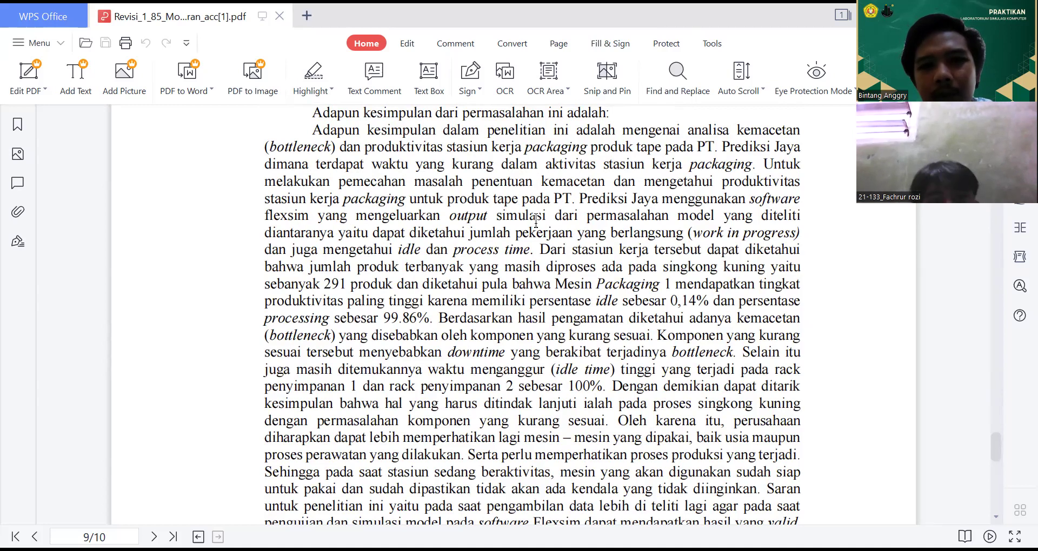
scroll(536, 221, "down", 1)
scroll(536, 221, "down", 1)
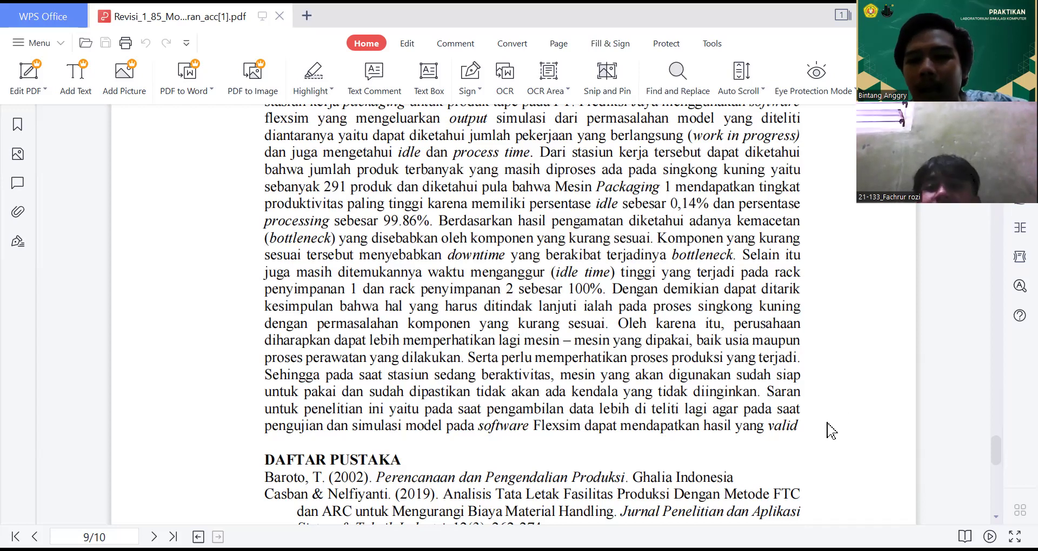
Go back through the conclusion and Analisa Output and return to the report's title page.
scroll(763, 432, "up", 10)
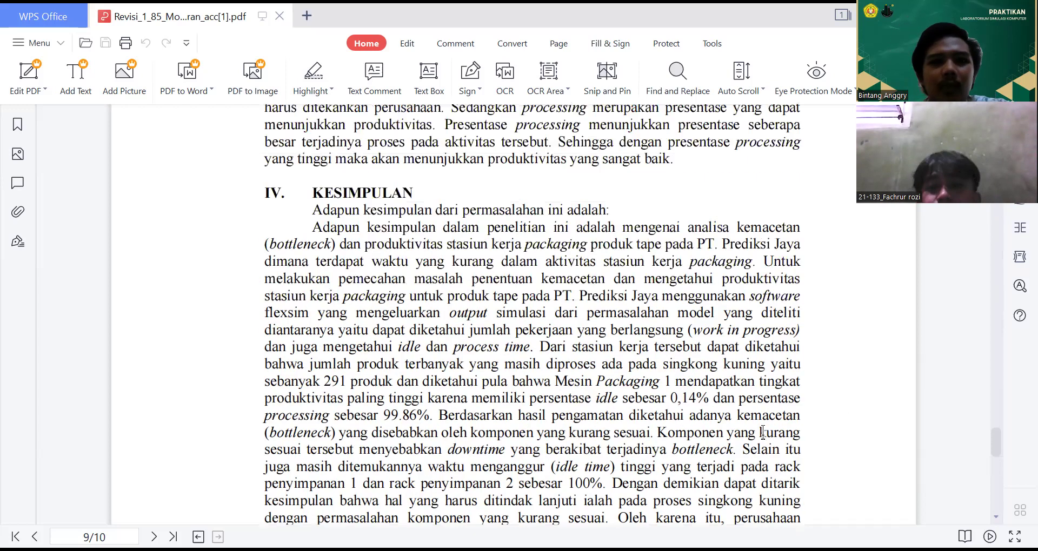
scroll(763, 432, "up", 5)
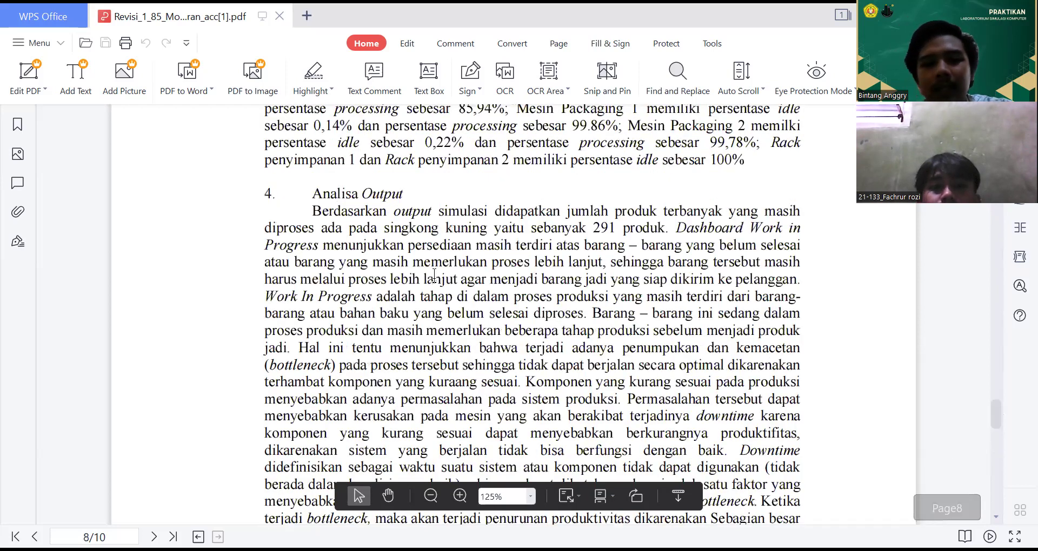
key("ctrl+Home")
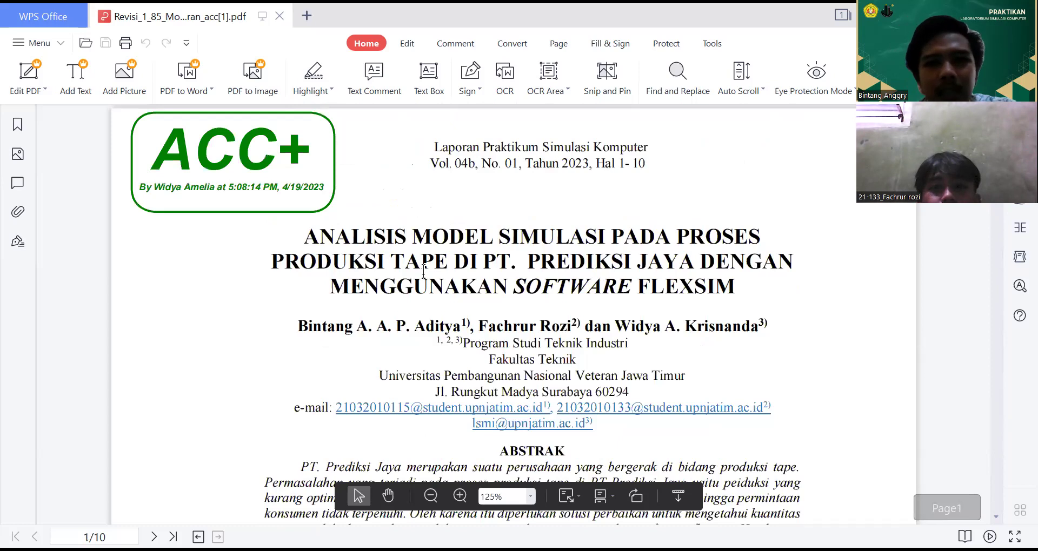